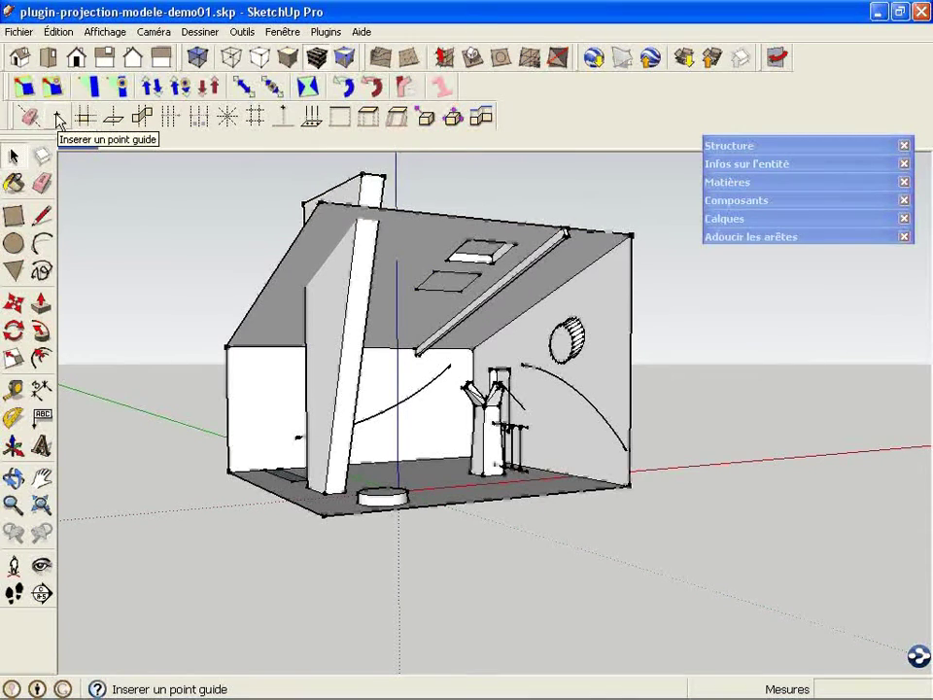
Insert guide points on the slanted column with the guide point tool
{"action": "left_click", "coordinate": [58, 118]}
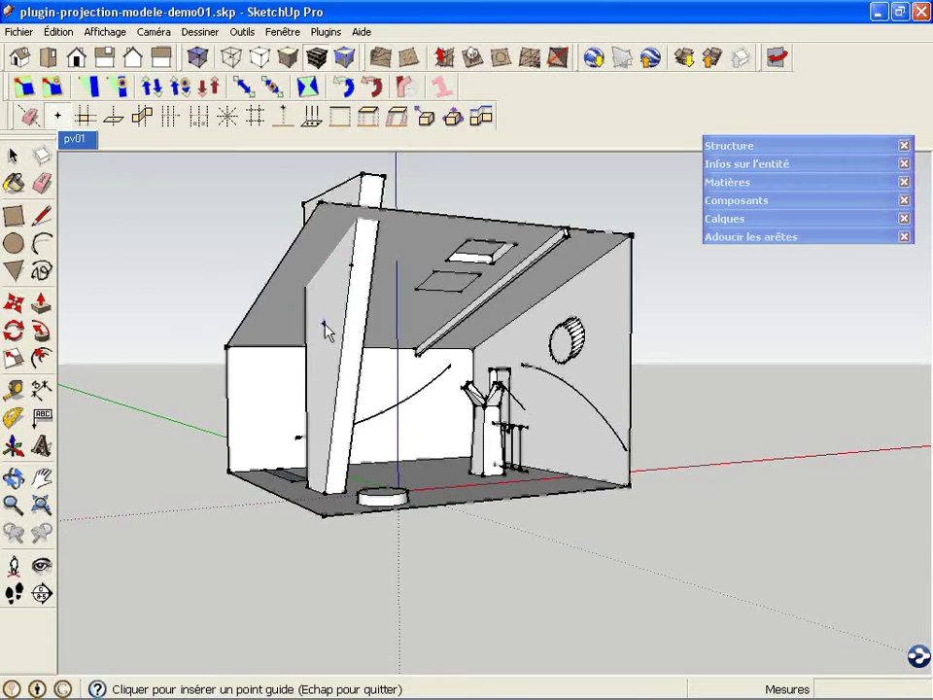
{"action": "middle_click_drag", "start_coordinate": [632, 556], "coordinate": [541, 625]}
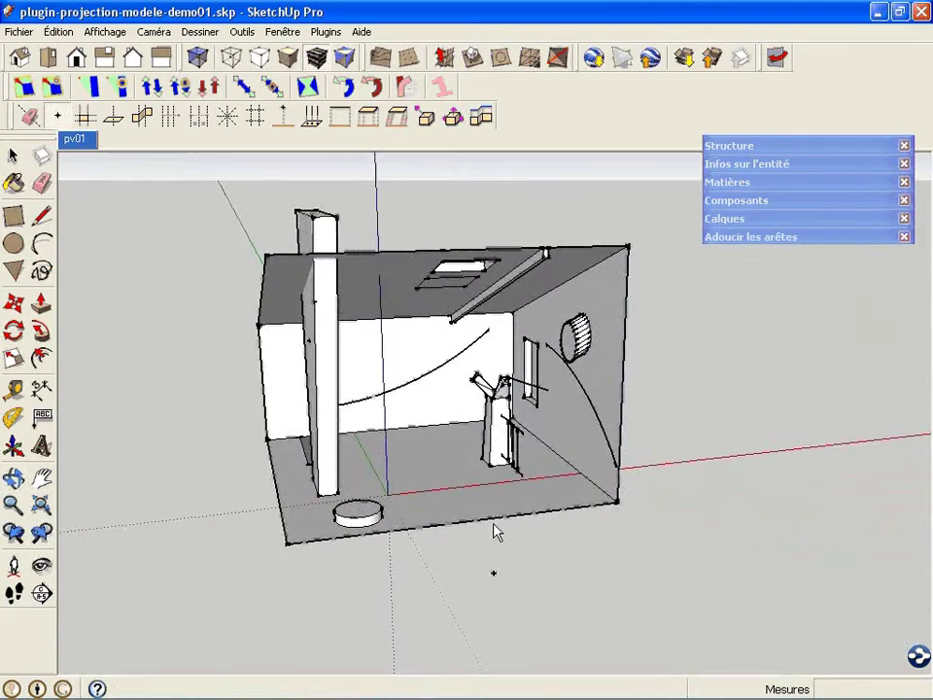
{"action": "key", "text": "space"}
{"action": "middle_click_drag", "start_coordinate": [365, 522], "coordinate": [395, 273]}
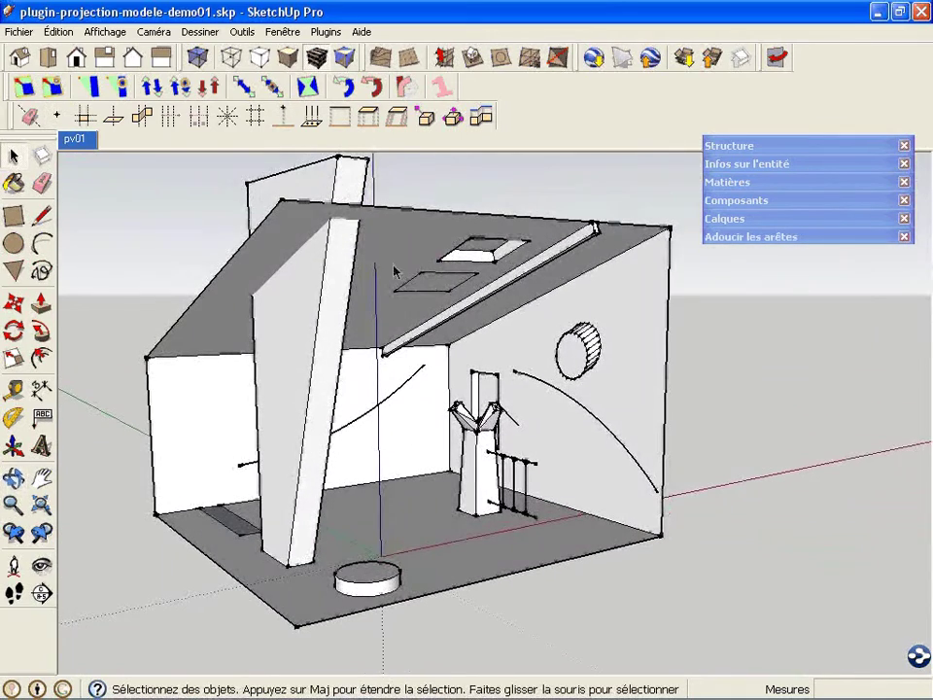
Insert infinite guide lines along the slanted column's side edges, top edge and base edge
{"action": "left_click", "coordinate": [84, 118]}
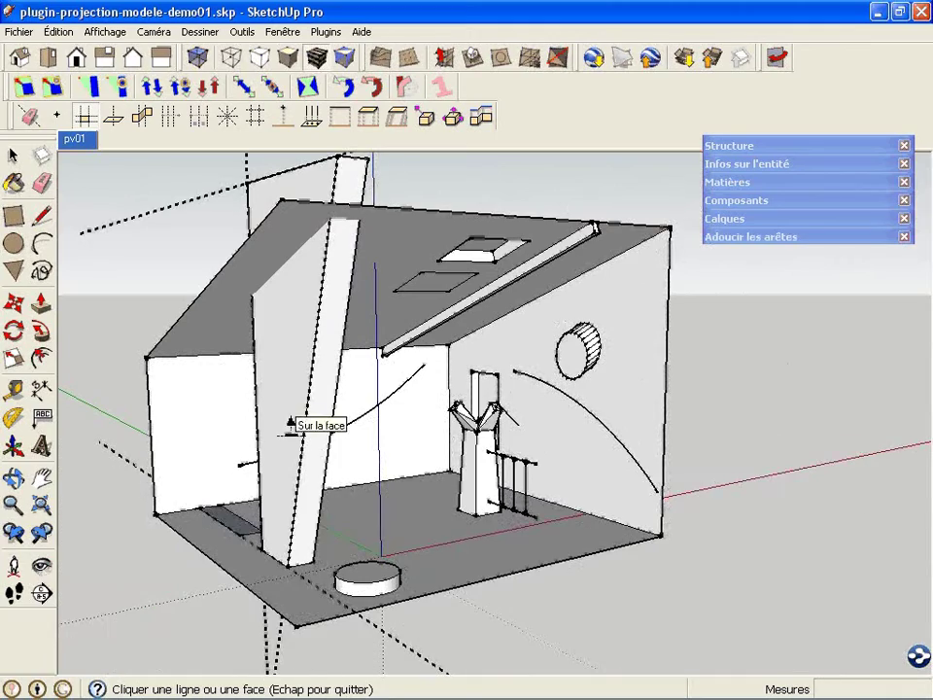
{"action": "scroll", "coordinate": [345, 447], "scroll_direction": "down", "scroll_amount": 6}
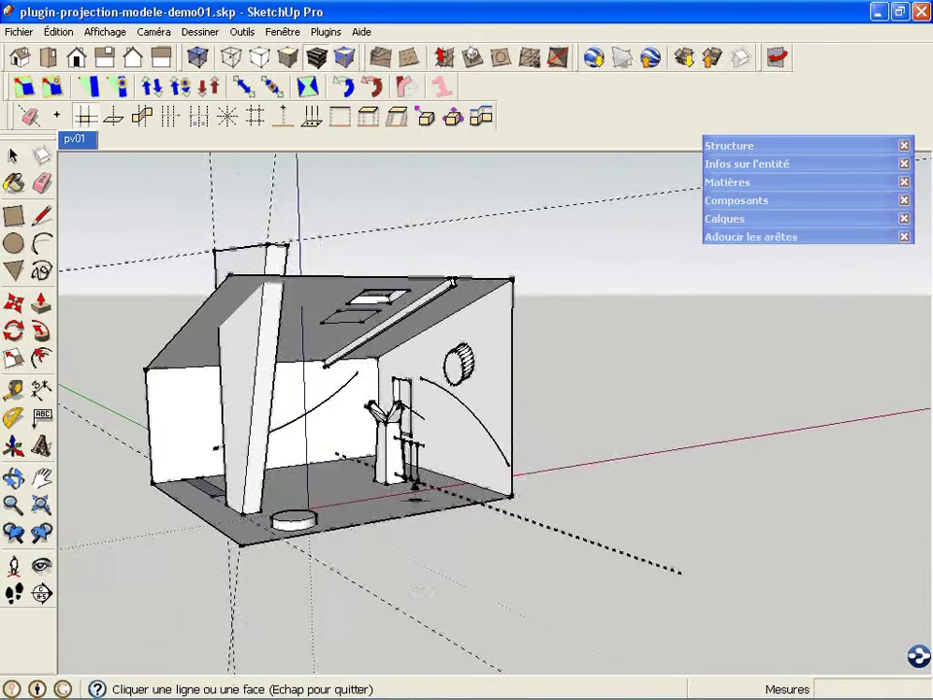
{"action": "key", "text": "Escape"}
Draw lines from two base corners of the slanted column to the point below the floor where their edge guides meet
{"action": "scroll", "coordinate": [330, 514], "scroll_direction": "up", "scroll_amount": 3}
{"action": "middle_click_drag", "start_coordinate": [308, 520], "coordinate": [362, 393]}
{"action": "key", "text": "l"}
{"action": "left_click", "coordinate": [351, 406]}
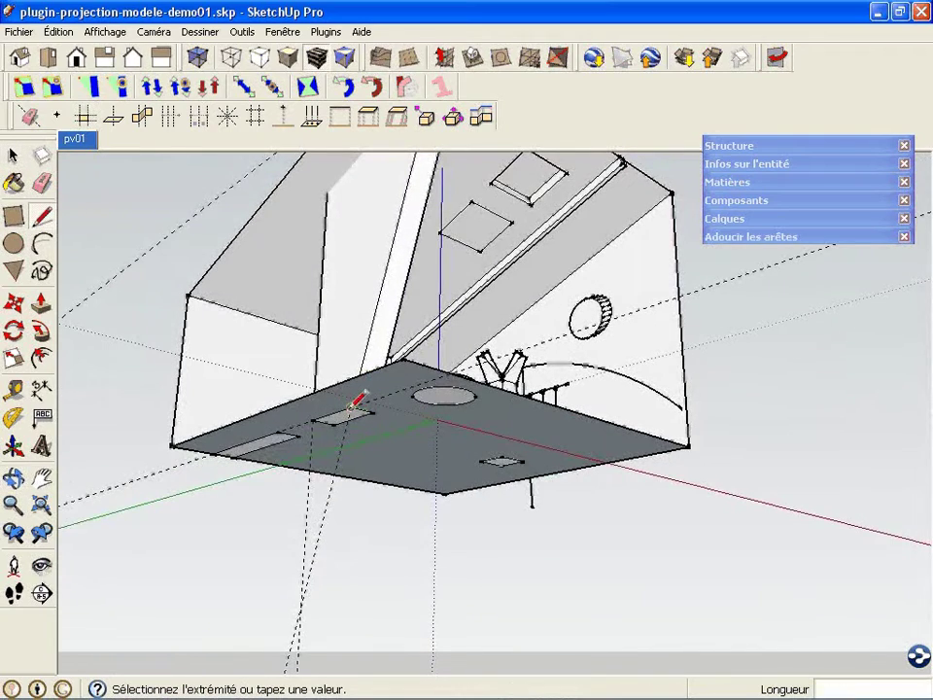
{"action": "left_click", "coordinate": [301, 604]}
{"action": "left_click", "coordinate": [318, 409]}
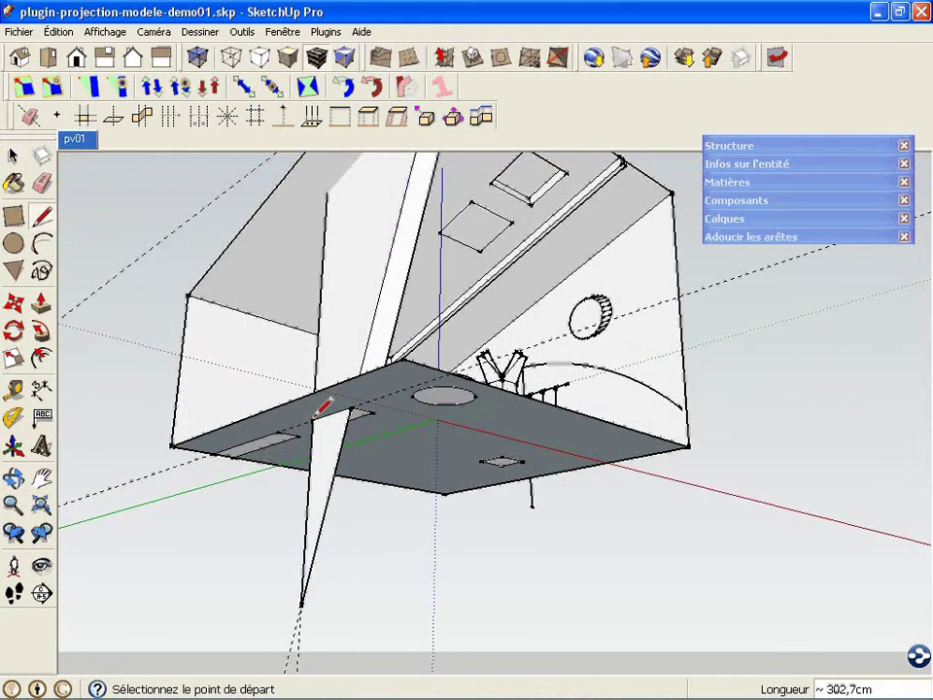
{"action": "key", "text": "space"}
Insert a guide perpendicular to the end face of the Y-shaped post's left arm, through the face's centre
{"action": "middle_click_drag", "start_coordinate": [321, 408], "coordinate": [207, 231]}
{"action": "scroll", "coordinate": [357, 500], "scroll_direction": "down", "scroll_amount": 2}
{"action": "left_click", "coordinate": [115, 125]}
{"action": "middle_click_drag", "start_coordinate": [500, 441], "coordinate": [437, 450]}
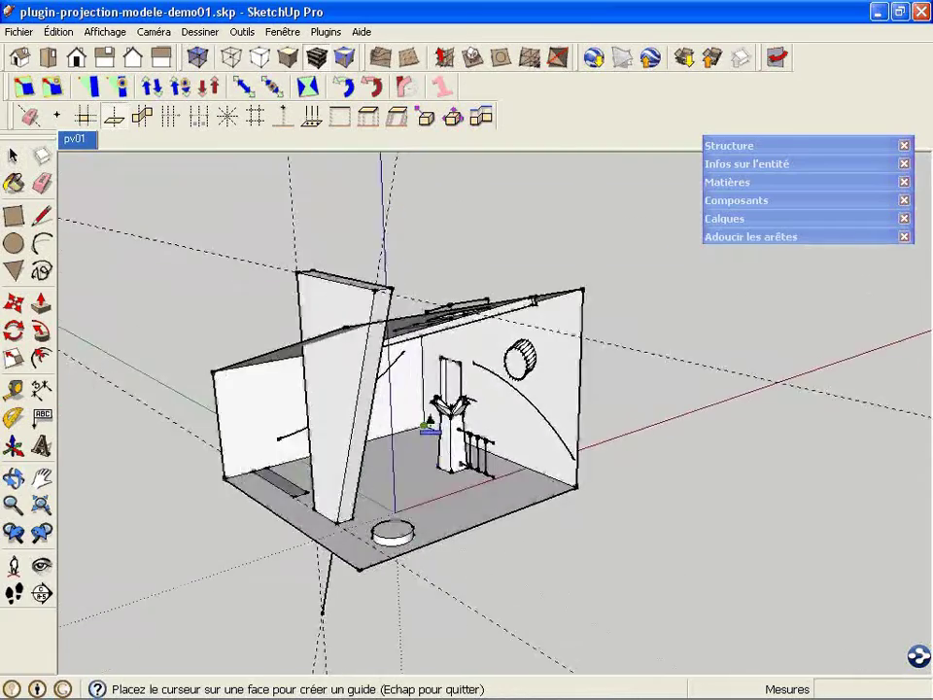
{"action": "scroll", "coordinate": [438, 451], "scroll_direction": "up", "scroll_amount": 10}
{"action": "middle_click_drag", "start_coordinate": [277, 334], "coordinate": [308, 395]}
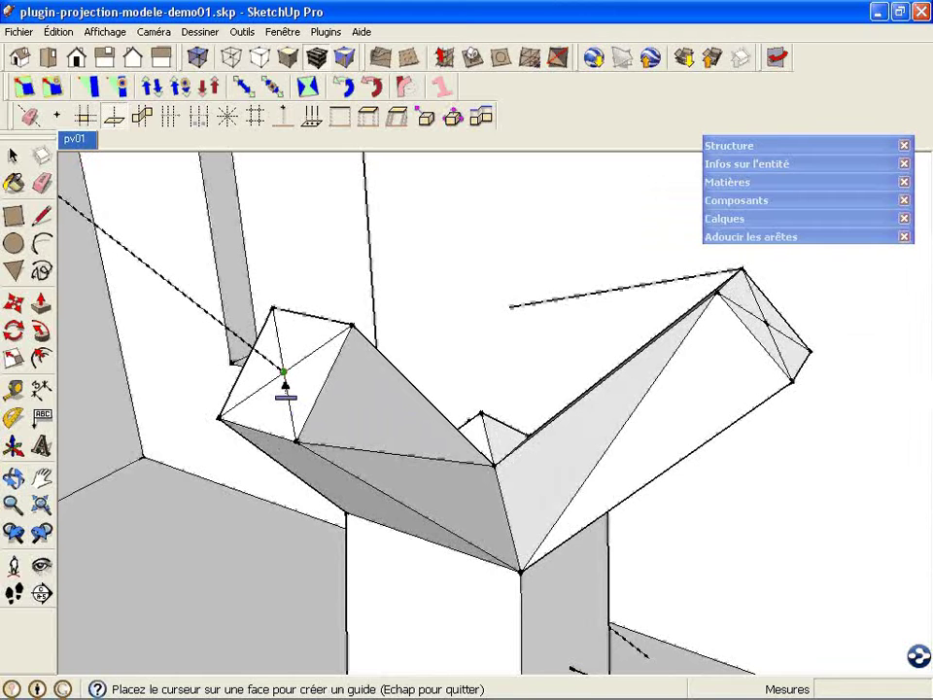
Insert a guide perpendicular to the end face of the Y-shaped post's right arm, through the face's centre
{"action": "scroll", "coordinate": [285, 385], "scroll_direction": "down", "scroll_amount": 3}
{"action": "mouse_move", "coordinate": [577, 385]}
{"action": "middle_mouse_down"}
{"action": "mouse_move", "coordinate": [525, 359]}
{"action": "mouse_move", "coordinate": [591, 379]}
{"action": "middle_mouse_up"}
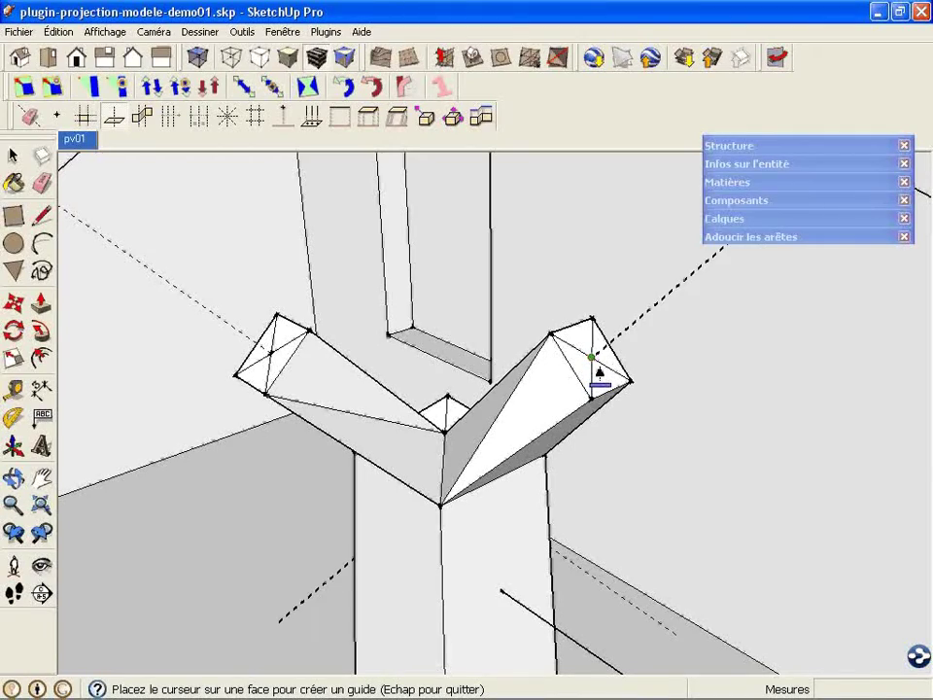
{"action": "scroll", "coordinate": [485, 409], "scroll_direction": "down", "scroll_amount": 3}
{"action": "middle_click_drag", "start_coordinate": [441, 438], "coordinate": [419, 433]}
{"action": "scroll", "coordinate": [447, 427], "scroll_direction": "down", "scroll_amount": 5}
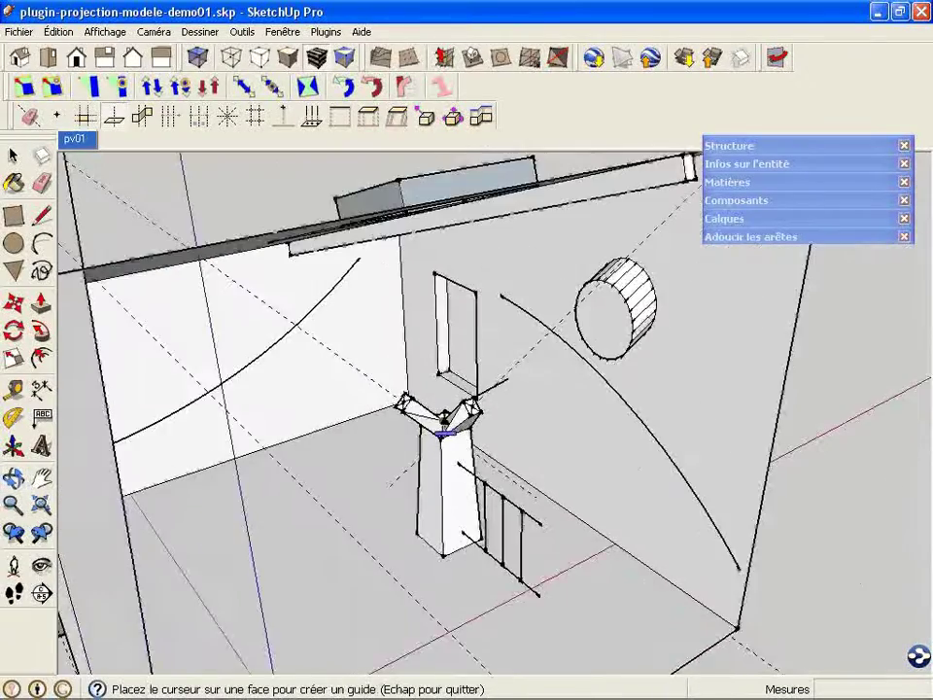
{"action": "key", "text": "Escape"}
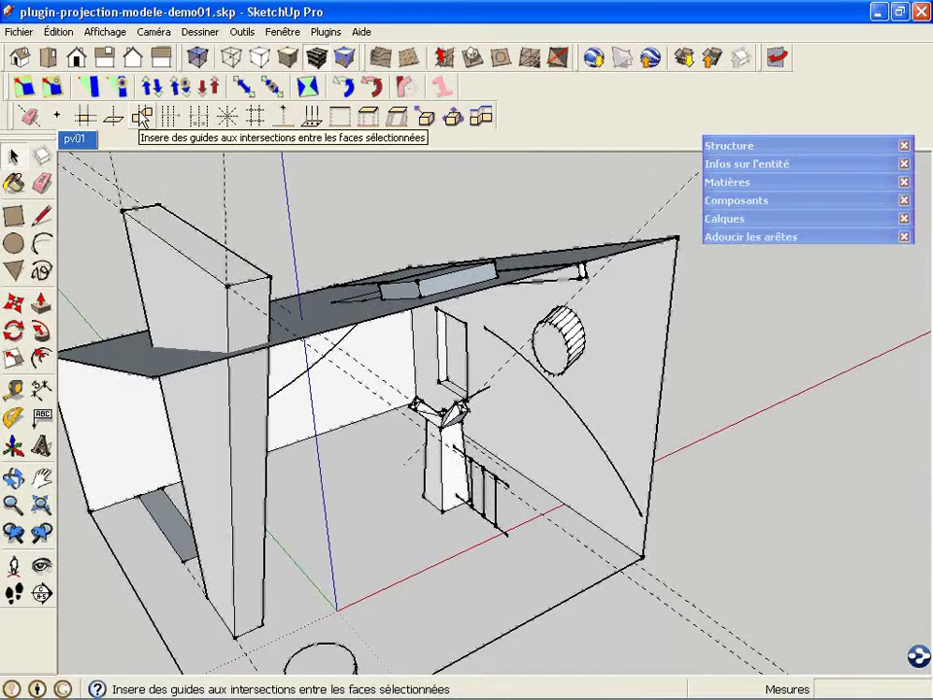
Select the slanted column's faces and the roof face, and insert guides where the selected faces intersect
{"action": "middle_click_drag", "start_coordinate": [202, 333], "coordinate": [253, 275]}
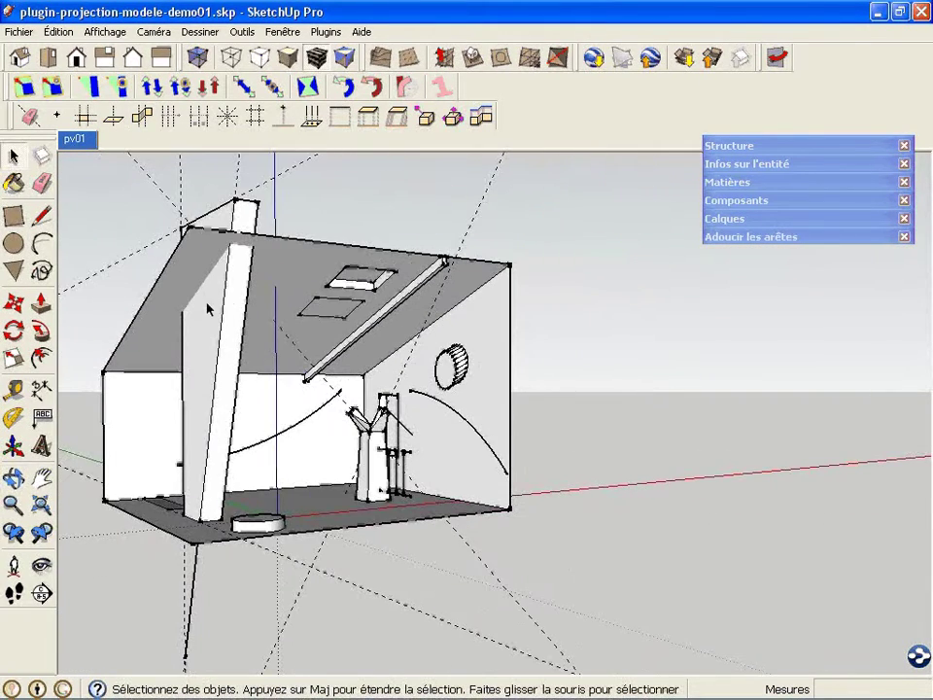
{"action": "left_click", "coordinate": [239, 291]}
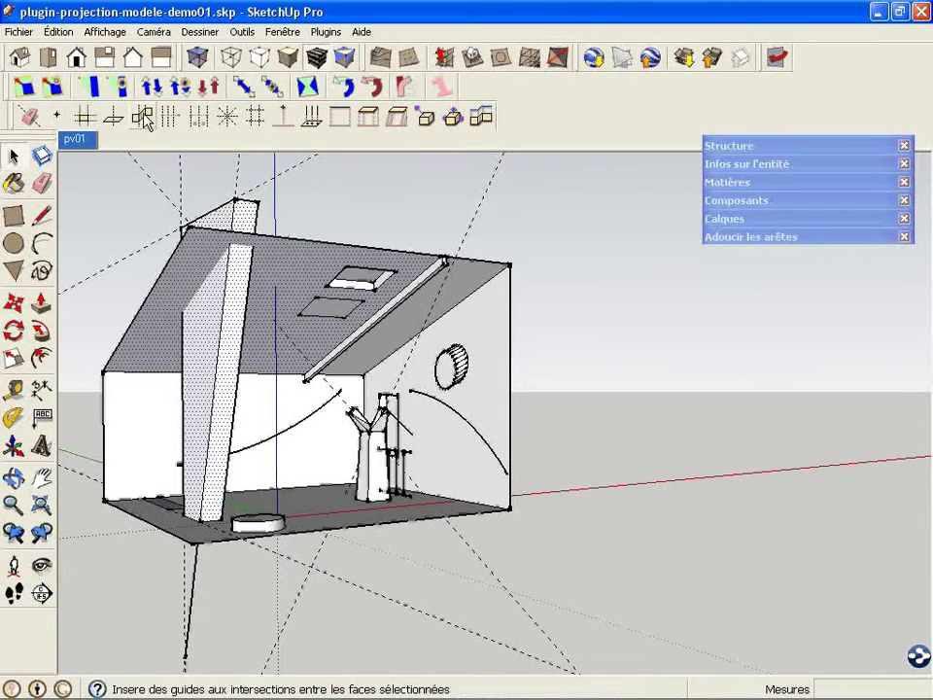
{"action": "scroll", "coordinate": [231, 248], "scroll_direction": "up", "scroll_amount": 5}
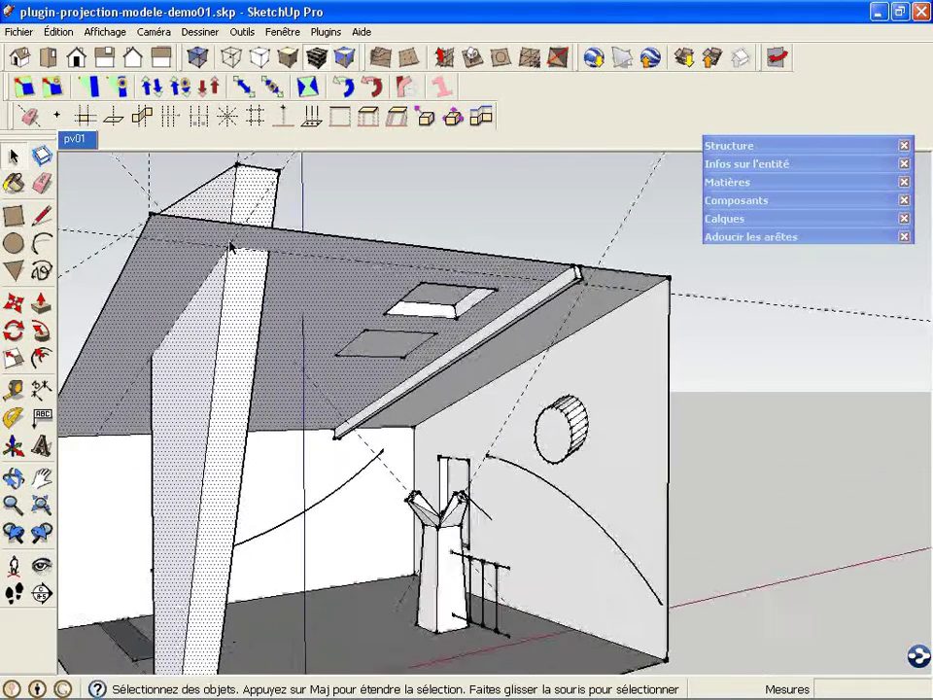
Trace the slanted column's intersection with the underside of the roof by drawing lines across two of the column's faces
{"action": "key", "text": "l"}
{"action": "left_click", "coordinate": [228, 249]}
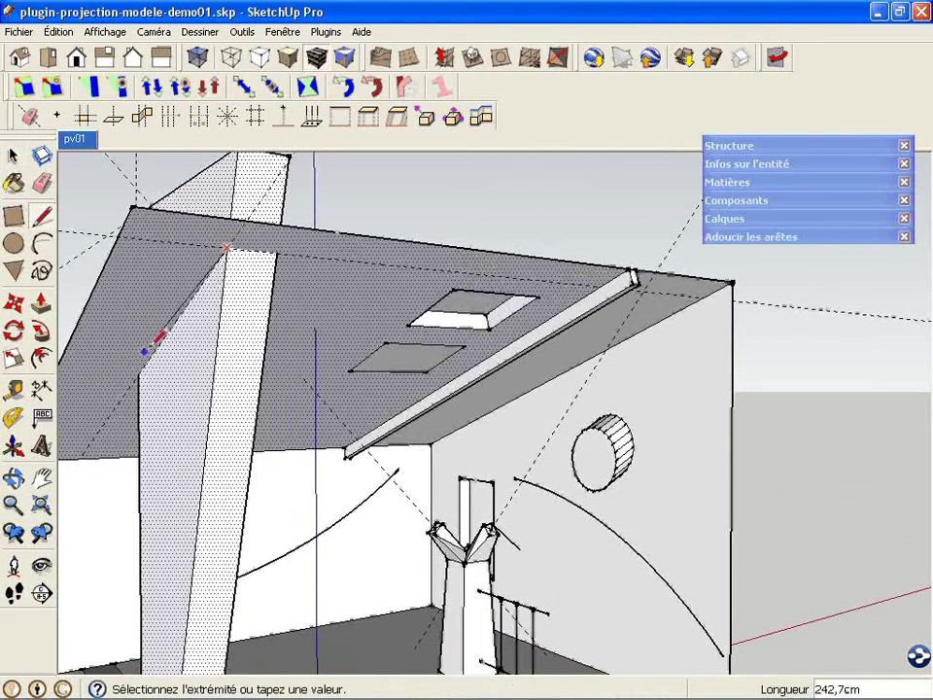
{"action": "left_click", "coordinate": [142, 370]}
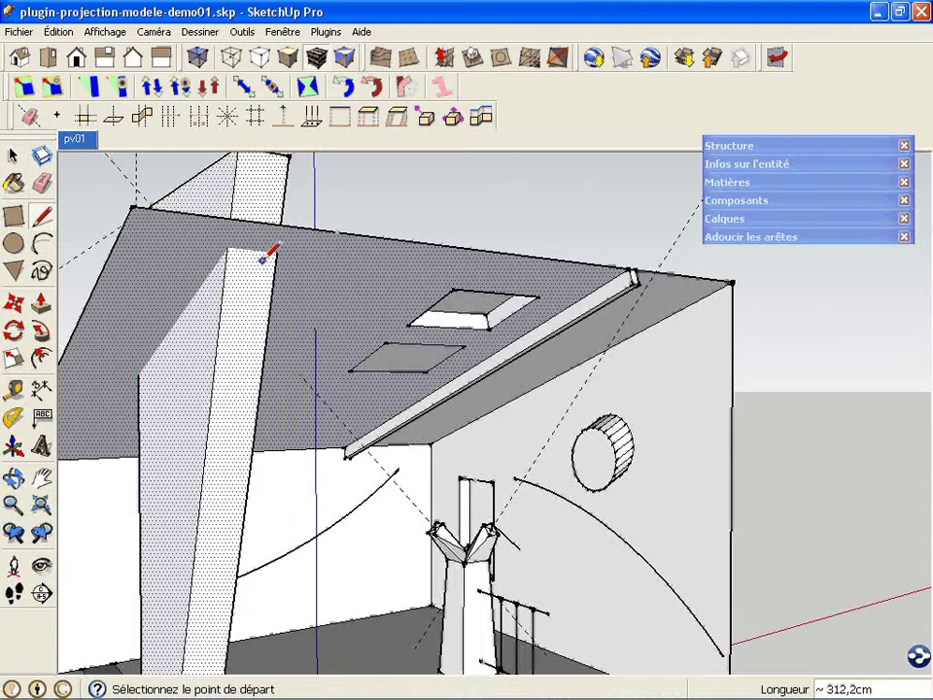
{"action": "key", "text": "space"}
{"action": "key", "text": "l"}
{"action": "left_click", "coordinate": [226, 249]}
{"action": "left_click", "coordinate": [142, 369]}
{"action": "left_click", "coordinate": [226, 248]}
{"action": "left_click", "coordinate": [276, 252]}
{"action": "key", "text": "space"}
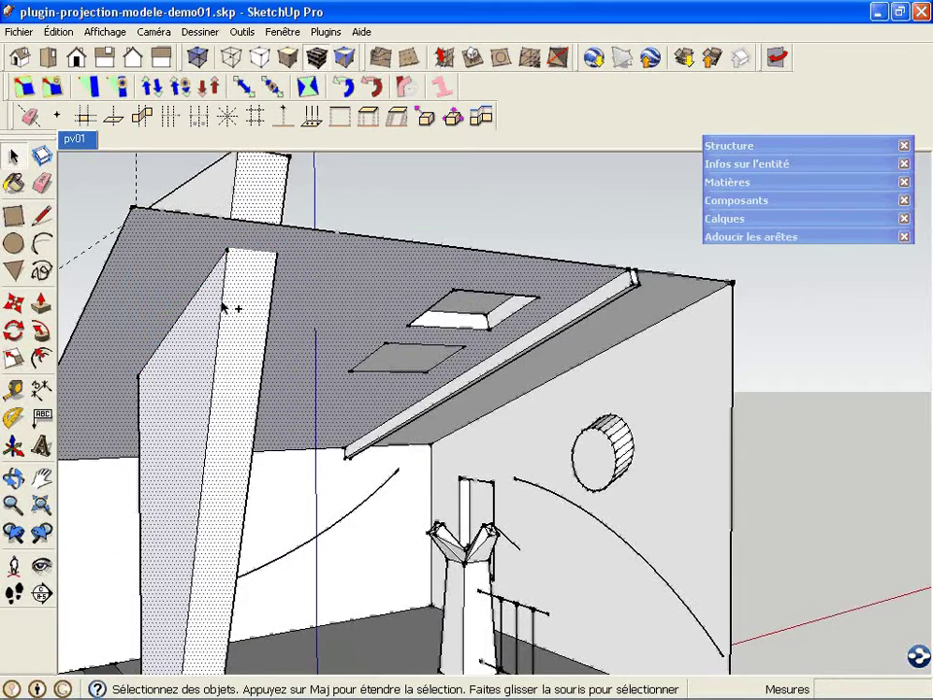
{"action": "mouse_move", "coordinate": [229, 308]}
{"action": "middle_mouse_down"}
{"action": "mouse_move", "coordinate": [261, 316]}
{"action": "mouse_move", "coordinate": [277, 350]}
{"action": "mouse_move", "coordinate": [177, 254]}
{"action": "mouse_move", "coordinate": [173, 266]}
{"action": "mouse_move", "coordinate": [147, 258]}
{"action": "mouse_move", "coordinate": [255, 321]}
{"action": "mouse_move", "coordinate": [219, 304]}
{"action": "middle_mouse_up"}
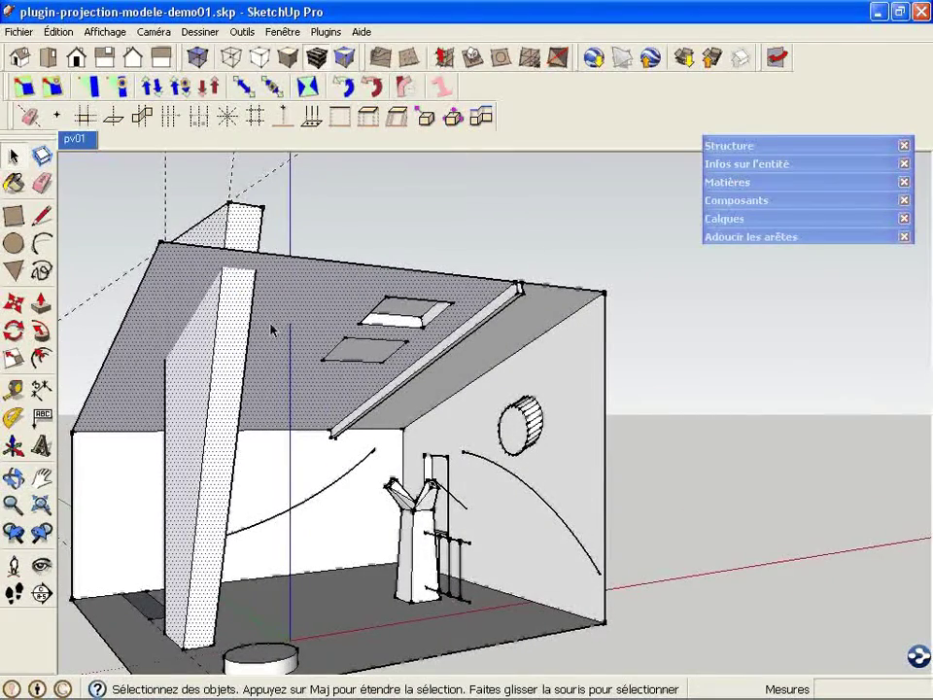
Insert parallel vertical guides across the right side wall, between its two vertical edges, at an interval of 100 cm
{"action": "left_click", "coordinate": [171, 118]}
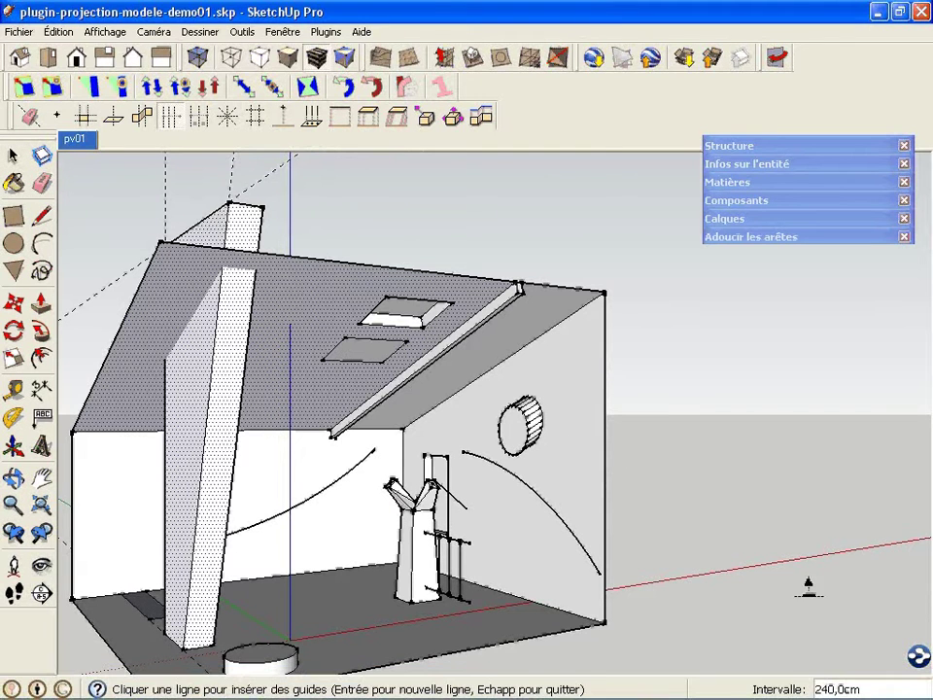
{"action": "left_click", "coordinate": [605, 489]}
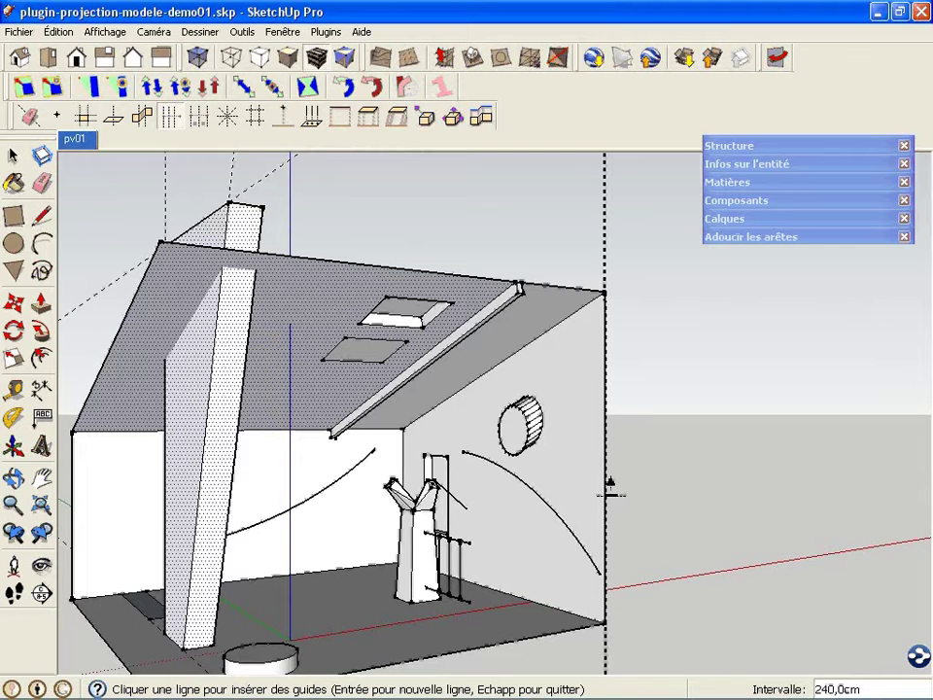
{"action": "left_click", "coordinate": [516, 475]}
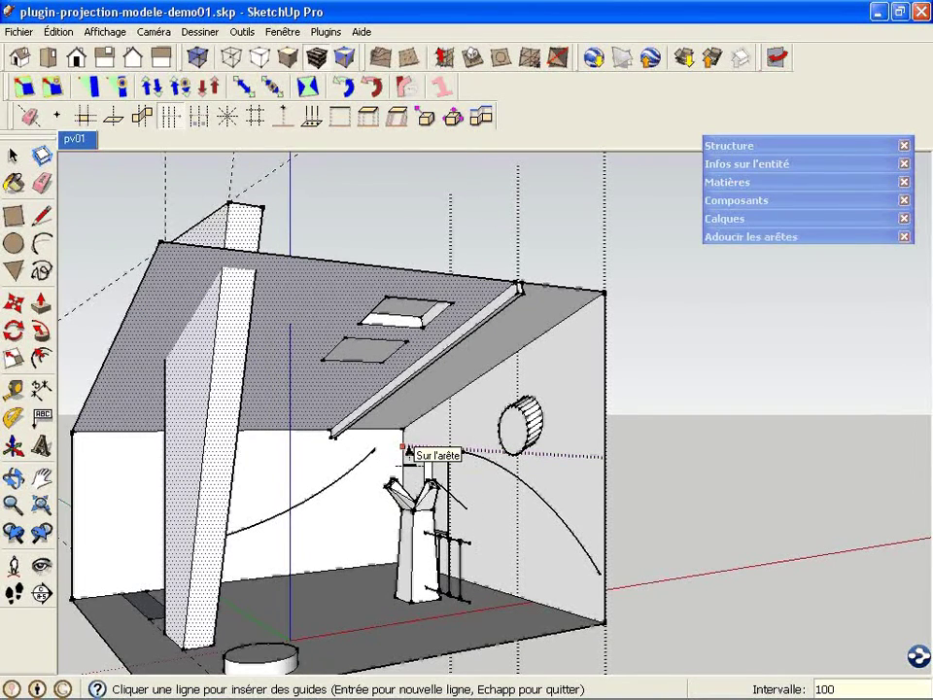
{"action": "key", "text": "Return"}
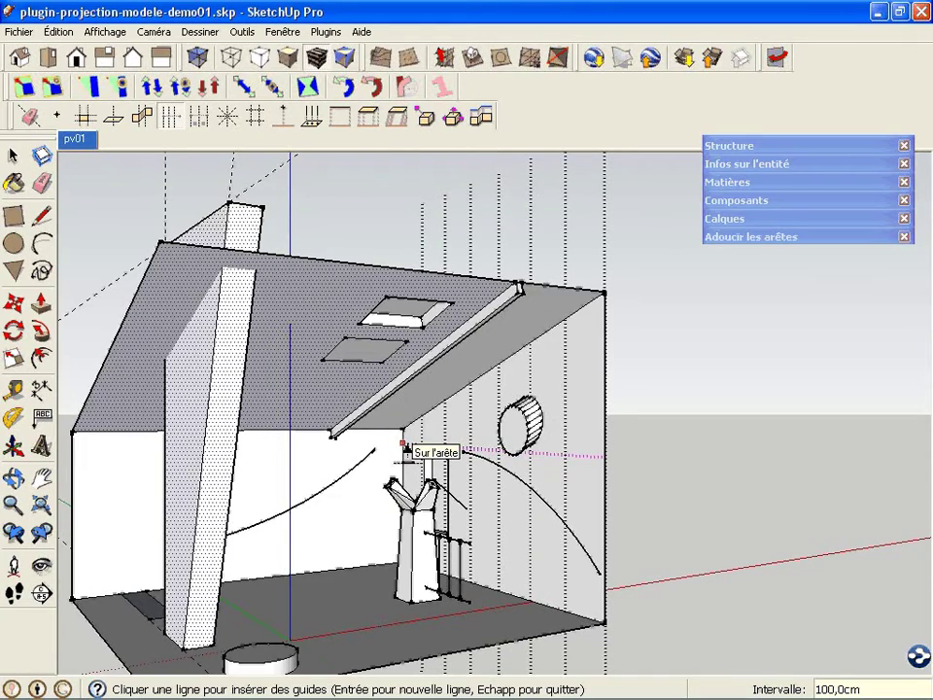
{"action": "middle_click_drag", "start_coordinate": [442, 456], "coordinate": [558, 416]}
{"action": "key", "text": "space"}
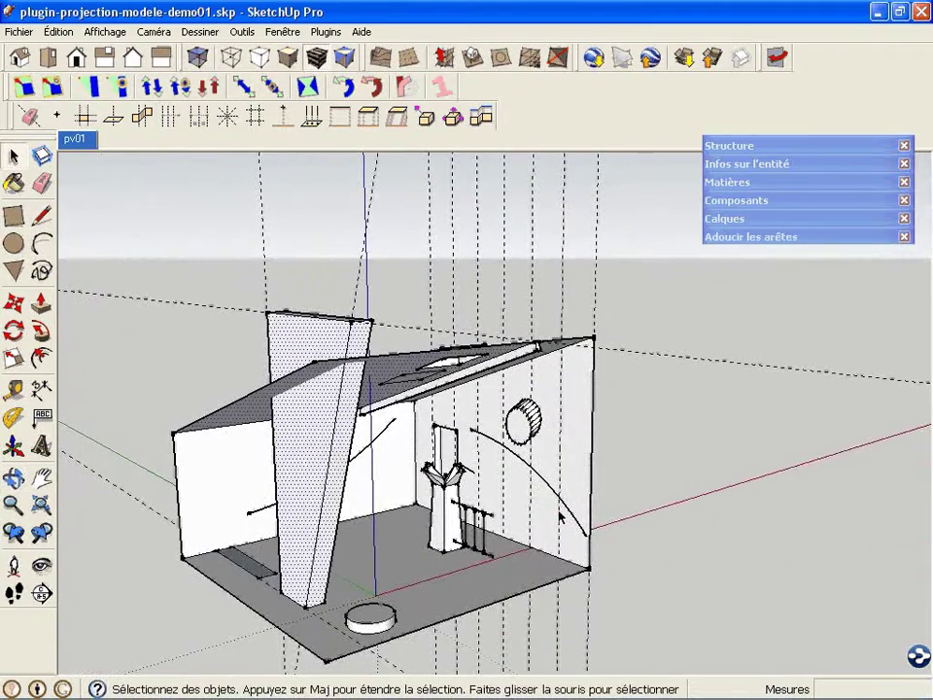
Insert vertical guides between the back wall's two vertical edges that split it into 7 equal divisions
{"action": "left_click", "coordinate": [201, 120]}
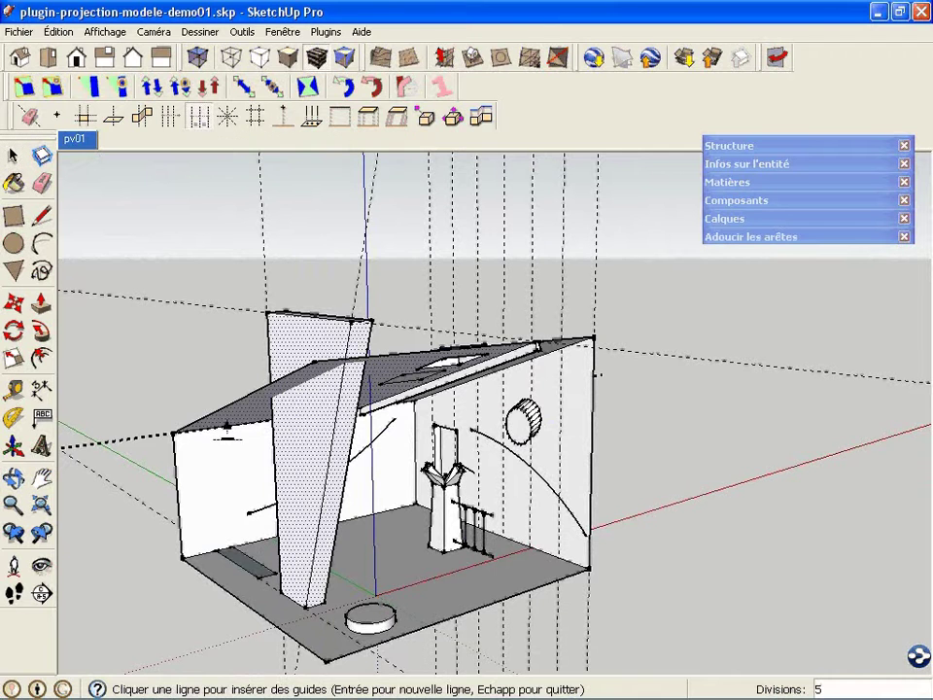
{"action": "left_click", "coordinate": [180, 496]}
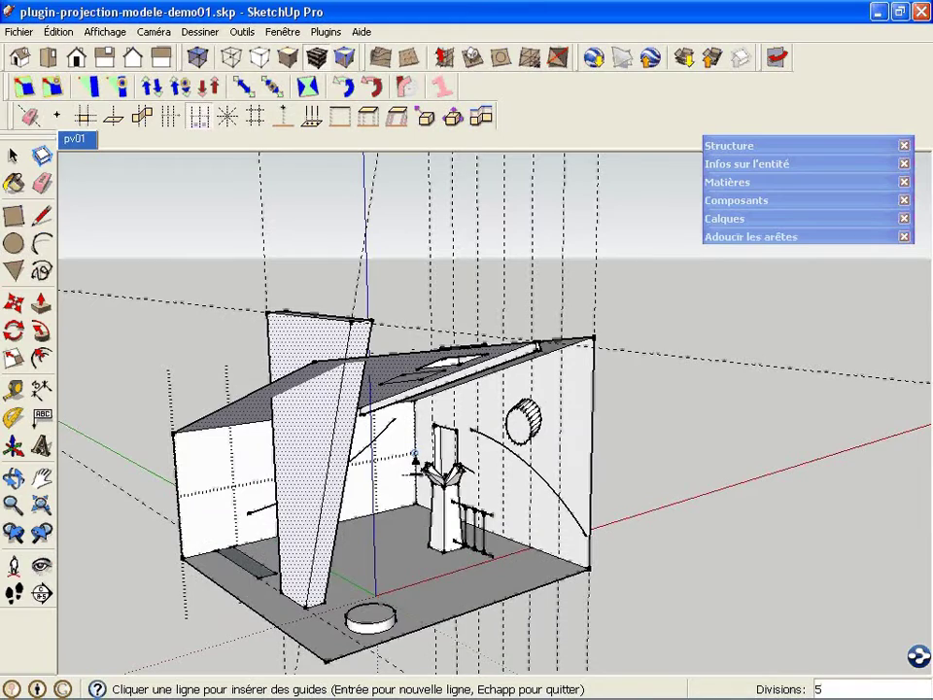
{"action": "scroll", "coordinate": [414, 453], "scroll_direction": "up", "scroll_amount": 5}
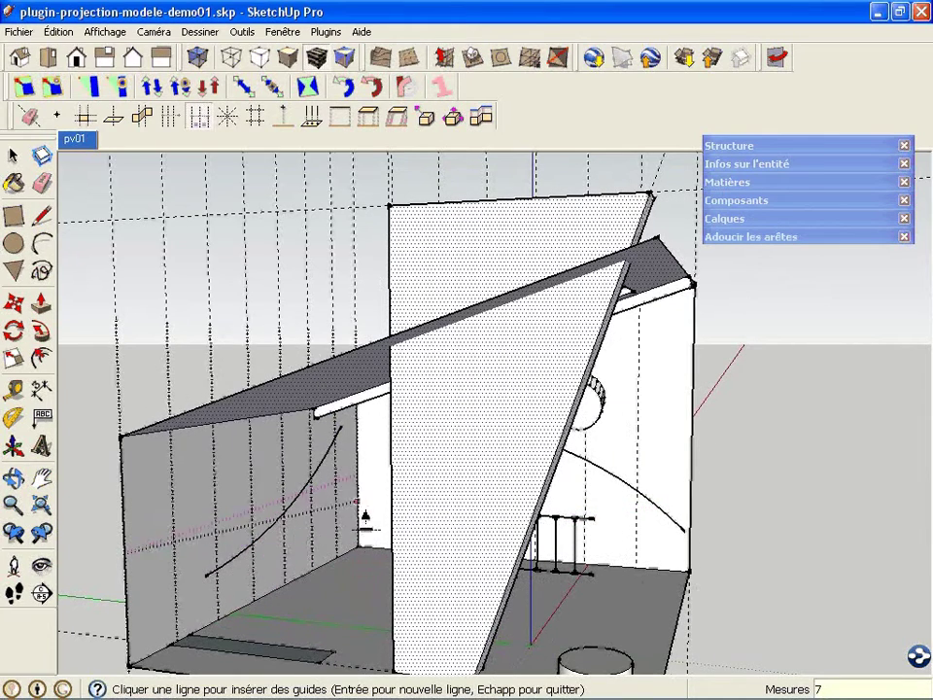
{"action": "key", "text": "space"}
{"action": "middle_click_drag", "start_coordinate": [300, 312], "coordinate": [110, 361]}
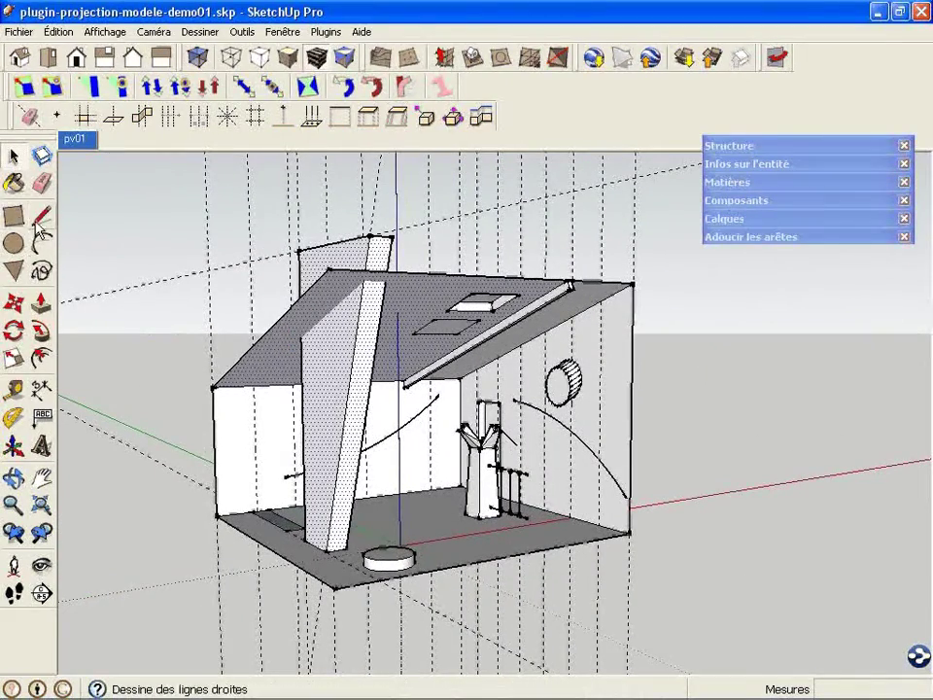
Add native Tape Measure guides along the floor's front edge and its left edge
{"action": "left_click", "coordinate": [14, 389]}
{"action": "scroll", "coordinate": [234, 446], "scroll_direction": "down", "scroll_amount": 2}
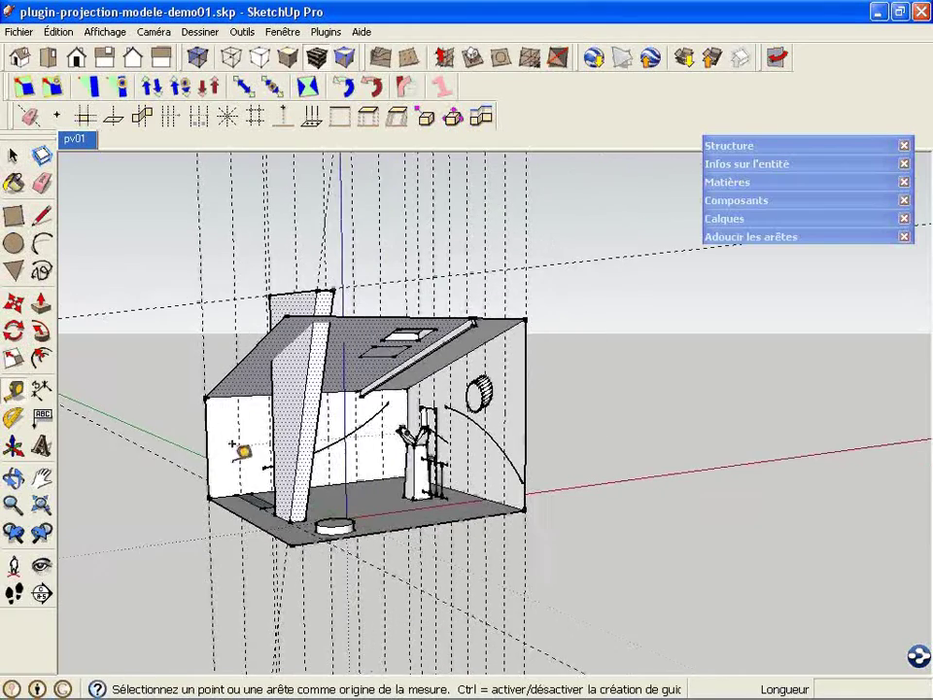
{"action": "middle_click_drag", "start_coordinate": [379, 378], "coordinate": [395, 522]}
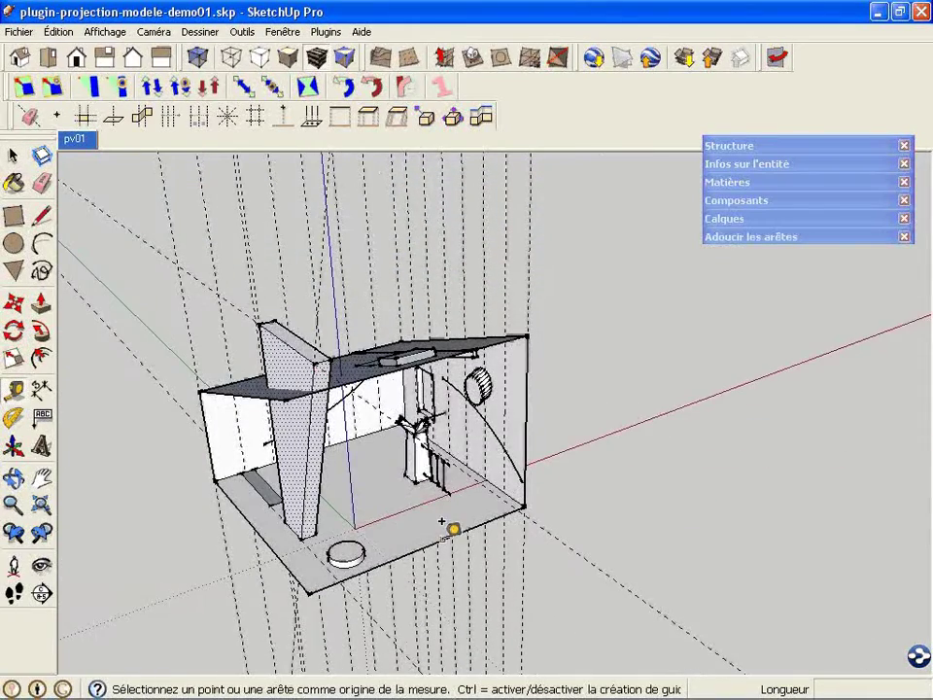
{"action": "left_click", "coordinate": [443, 519]}
{"action": "key", "text": "Escape"}
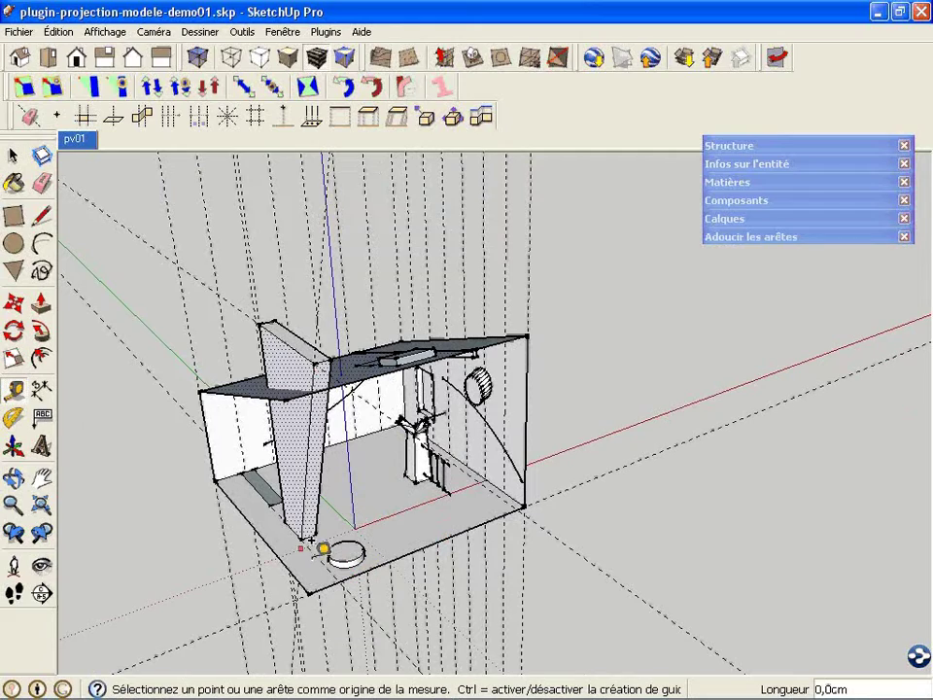
{"action": "left_click", "coordinate": [250, 502]}
{"action": "key", "text": "Escape"}
{"action": "middle_click_drag", "start_coordinate": [293, 558], "coordinate": [321, 403]}
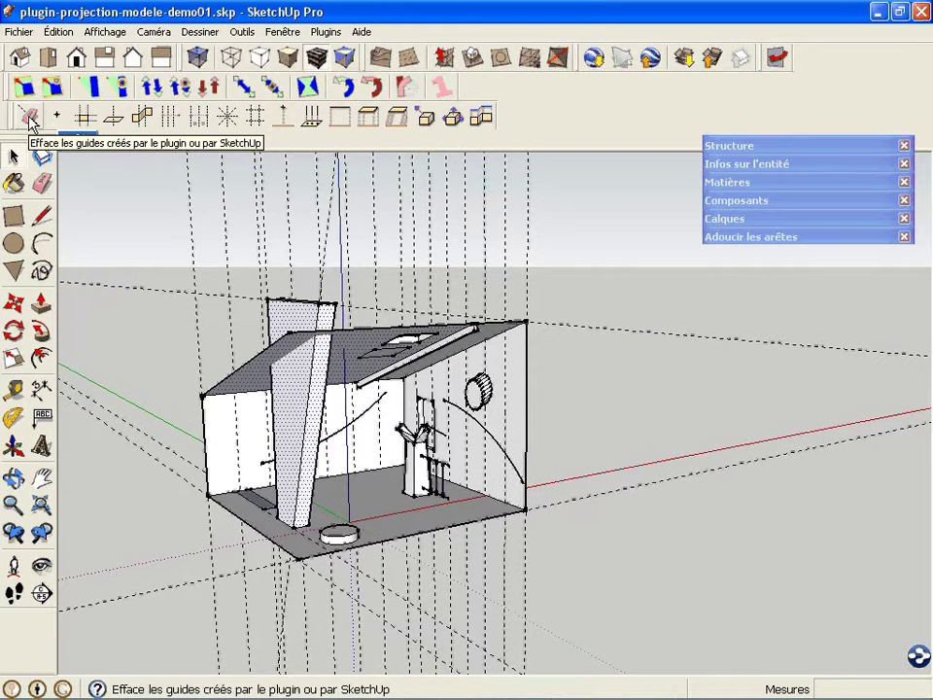
Erase only the guides created by the plugin, using the "Guides du plugin" type
{"action": "left_click", "coordinate": [30, 119]}
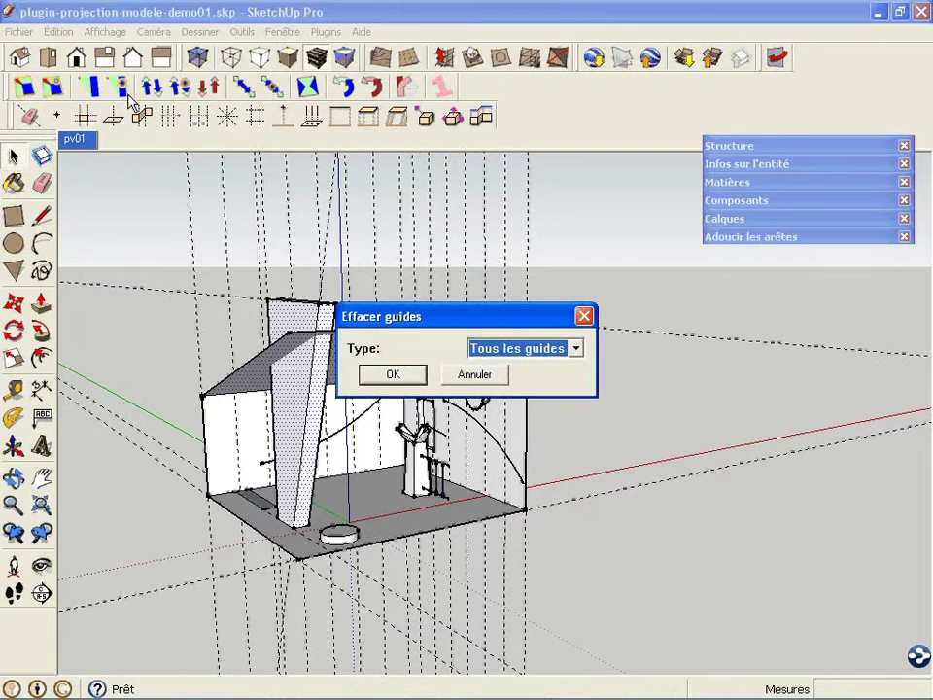
{"action": "left_click", "coordinate": [503, 350]}
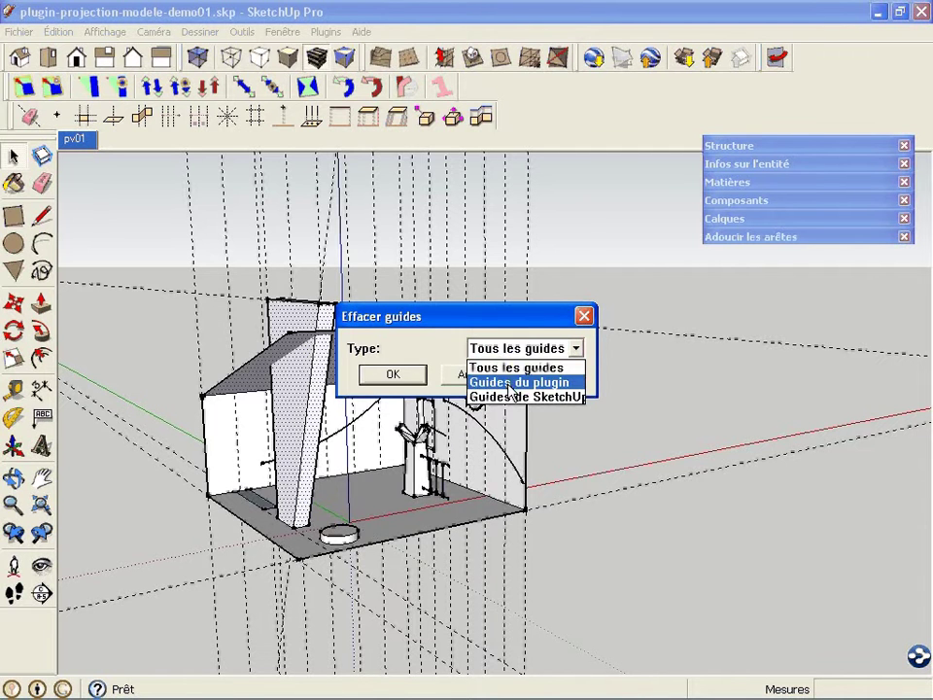
{"action": "left_click", "coordinate": [506, 380]}
{"action": "left_click", "coordinate": [410, 373]}
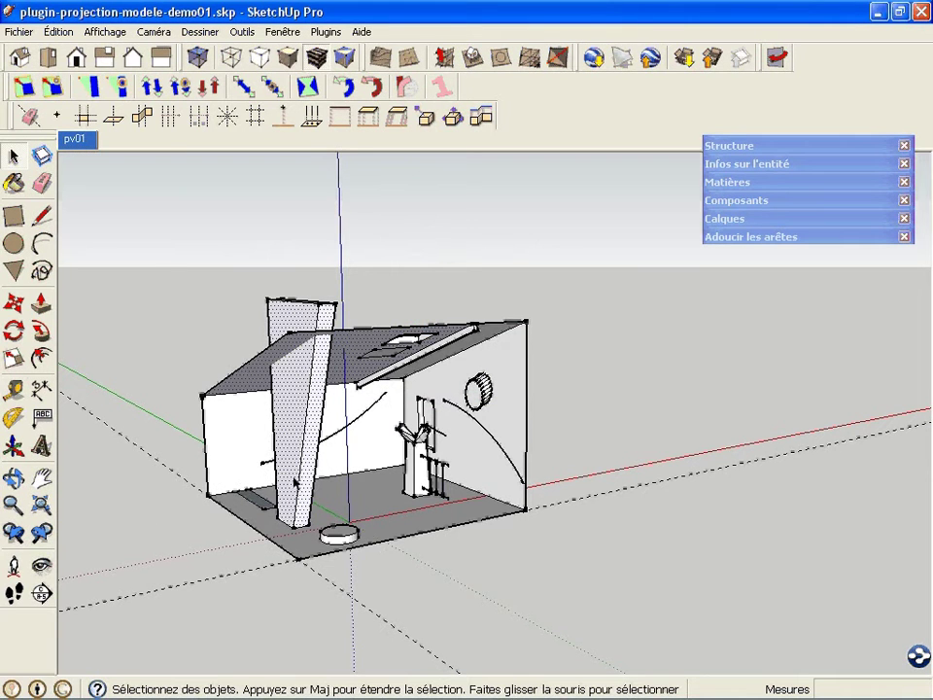
Erase only the native guides, using the "Guides de SketchUp" type
{"action": "left_click", "coordinate": [29, 116]}
{"action": "left_click", "coordinate": [476, 348]}
{"action": "left_click", "coordinate": [516, 396]}
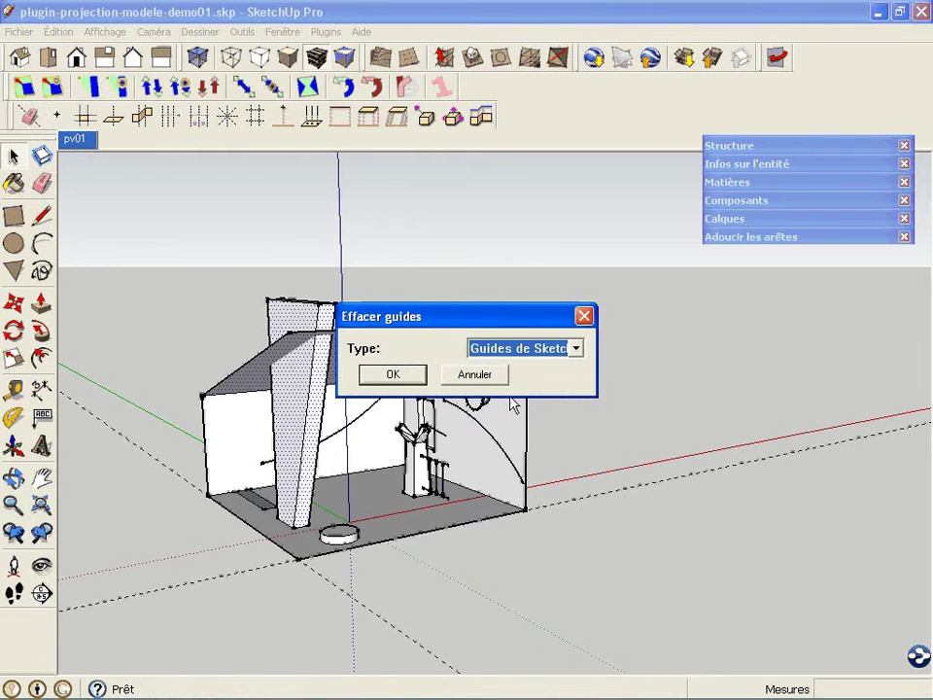
{"action": "left_click", "coordinate": [393, 374]}
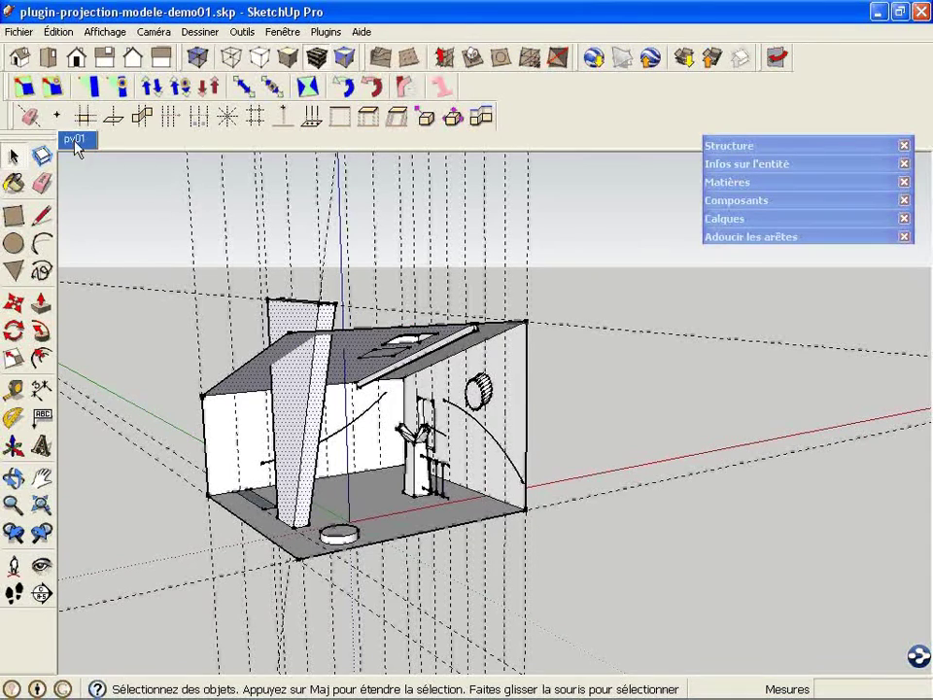
Erase every guide in the model, using the "Tous les guides" type
{"action": "left_click", "coordinate": [29, 117]}
{"action": "left_click", "coordinate": [393, 375]}
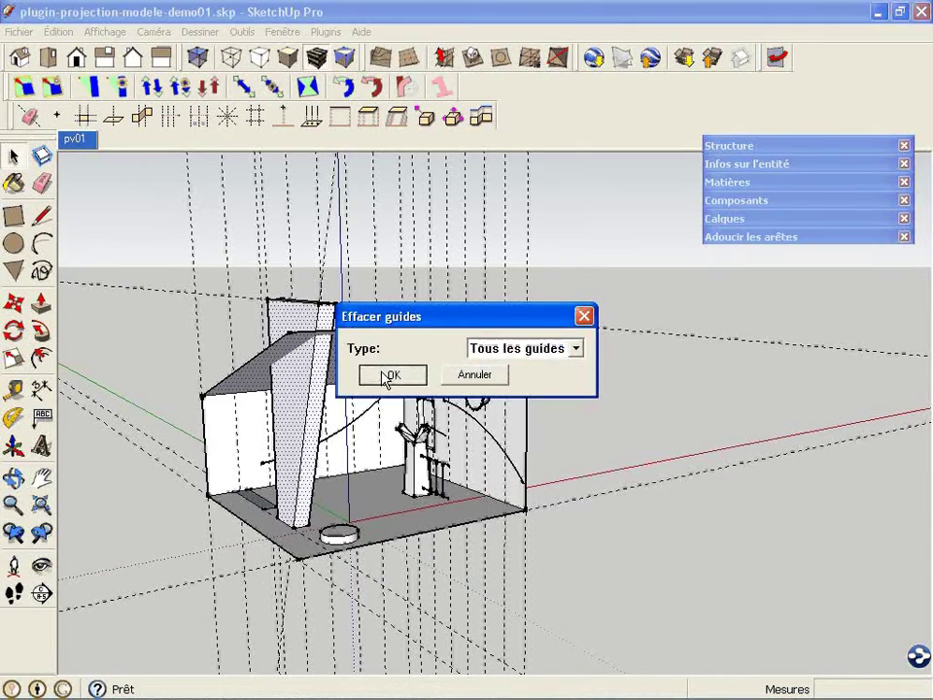
Insert radial guides around the centre of the low disc's top face on the floor
{"action": "mouse_move", "coordinate": [338, 290]}
{"action": "middle_mouse_down"}
{"action": "mouse_move", "coordinate": [317, 326]}
{"action": "mouse_move", "coordinate": [633, 345]}
{"action": "mouse_move", "coordinate": [323, 352]}
{"action": "middle_mouse_up"}
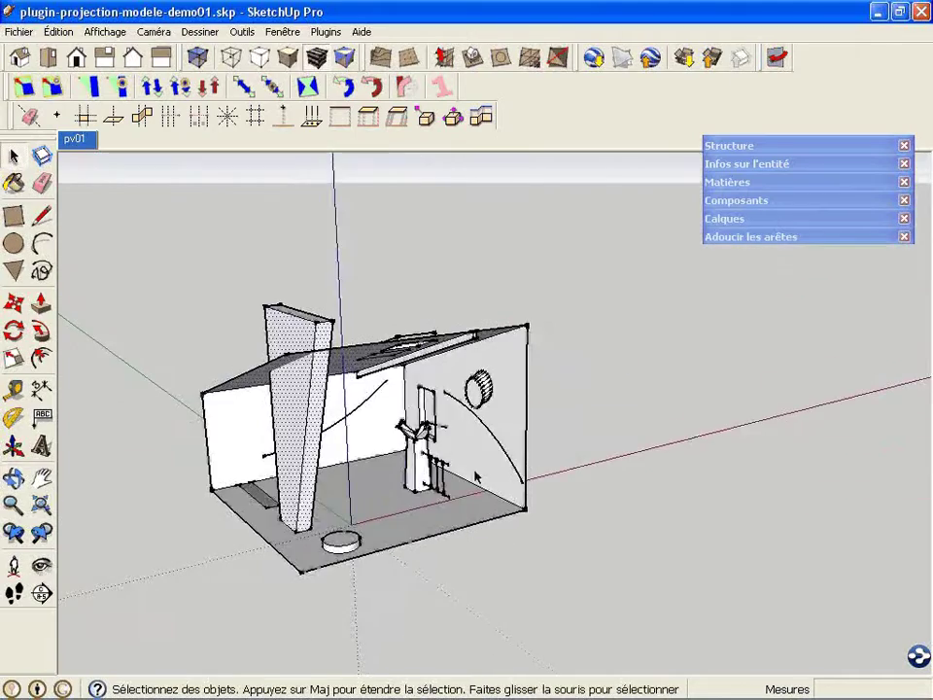
{"action": "scroll", "coordinate": [330, 352], "scroll_direction": "up", "scroll_amount": 5}
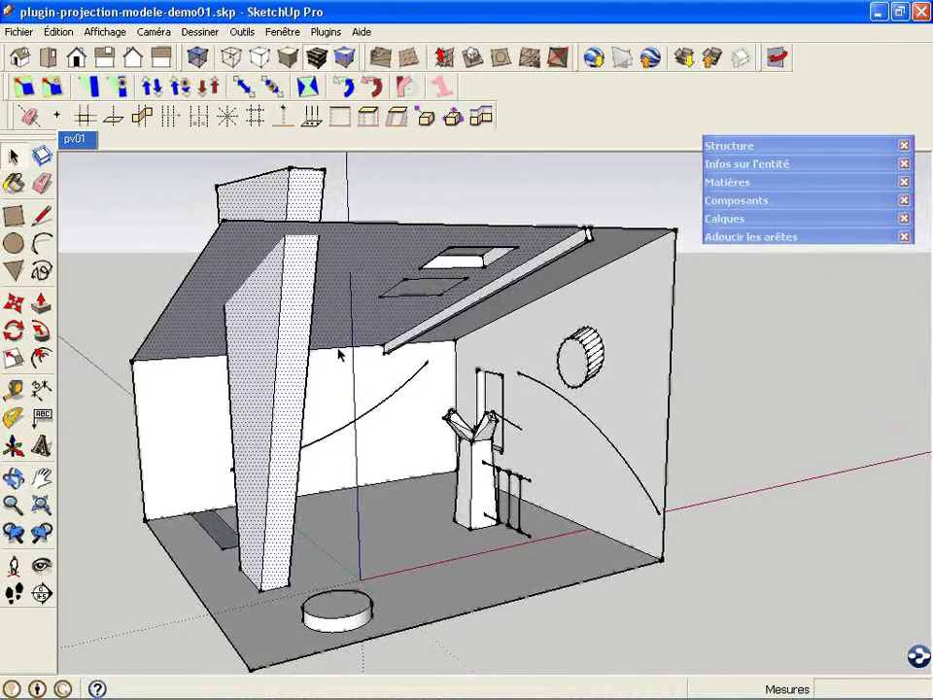
{"action": "left_click", "coordinate": [230, 118]}
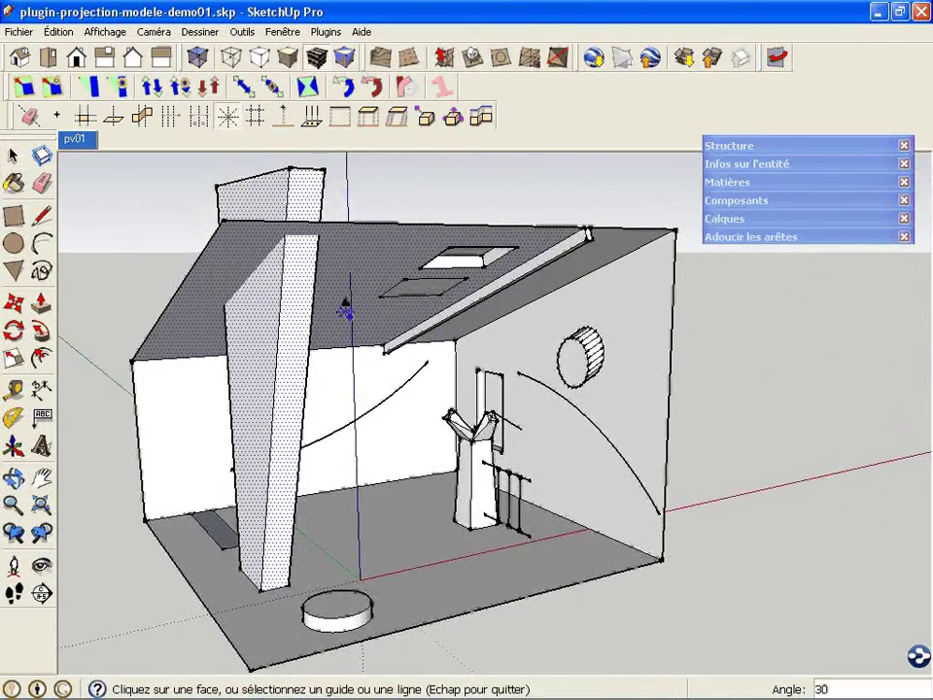
{"action": "scroll", "coordinate": [333, 621], "scroll_direction": "up", "scroll_amount": 4}
{"action": "scroll", "coordinate": [384, 583], "scroll_direction": "up", "scroll_amount": 4}
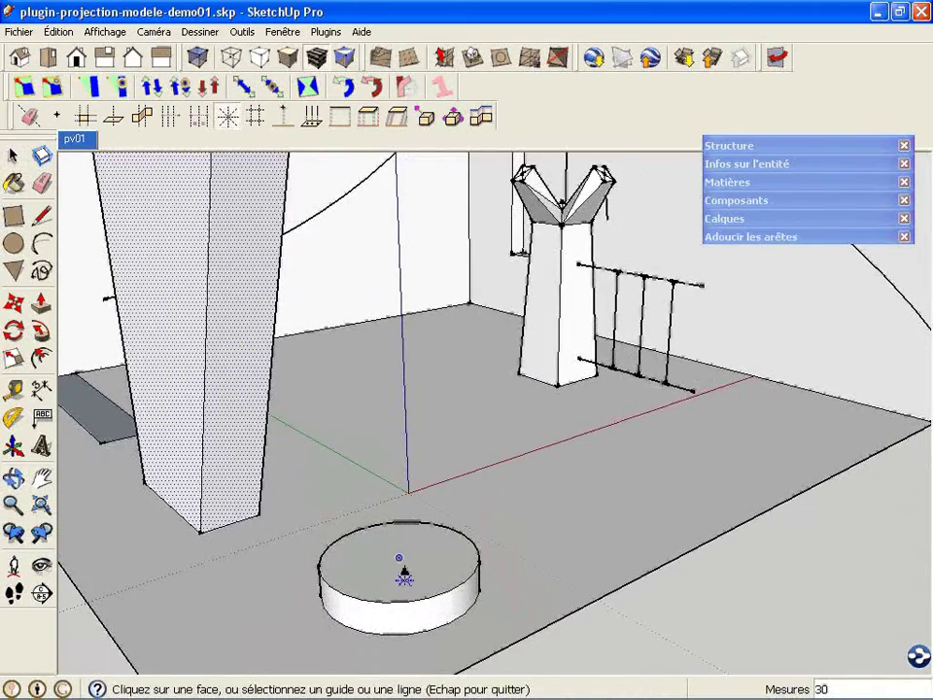
{"action": "left_click", "coordinate": [400, 561]}
{"action": "left_click", "coordinate": [446, 589]}
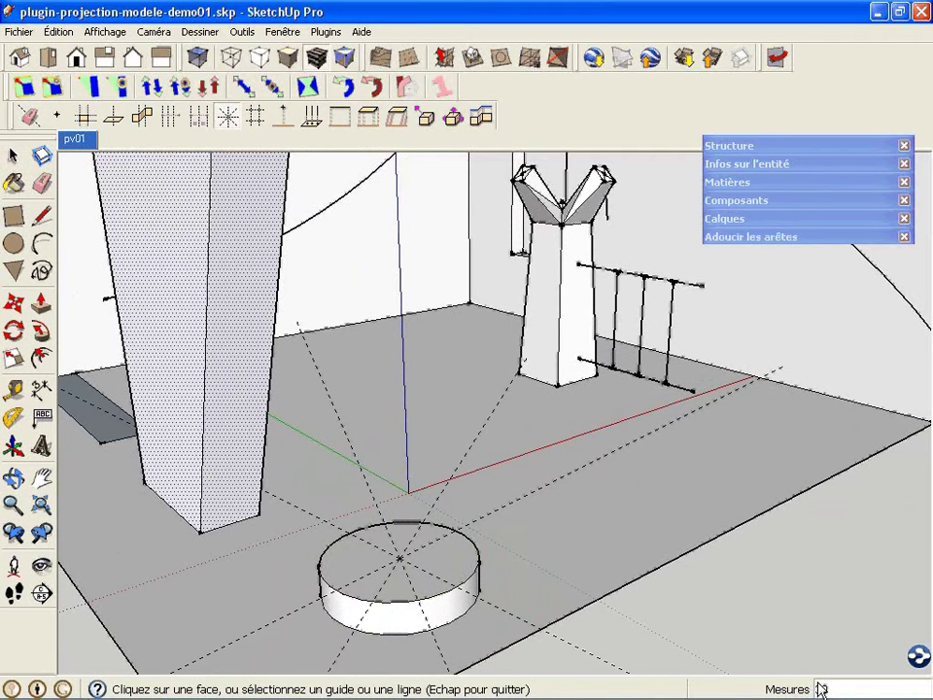
Undo the radial guides just inserted around the disc's centre
{"action": "key", "text": "o"}
{"action": "left_click_drag", "start_coordinate": [358, 545], "coordinate": [274, 653]}
{"action": "scroll", "coordinate": [375, 566], "scroll_direction": "up", "scroll_amount": 3}
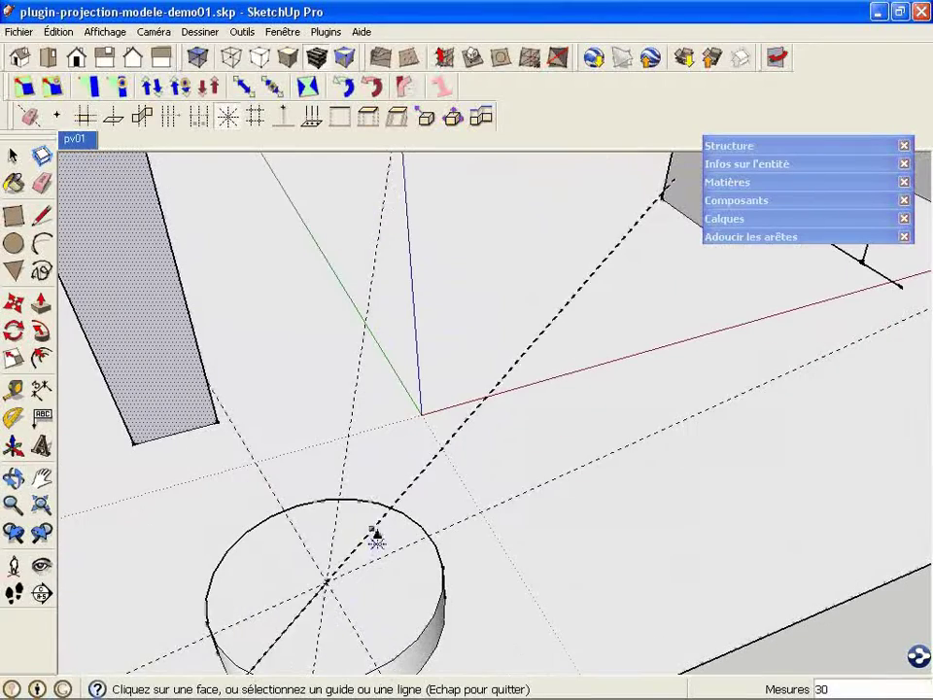
{"action": "key", "text": "ctrl+z"}
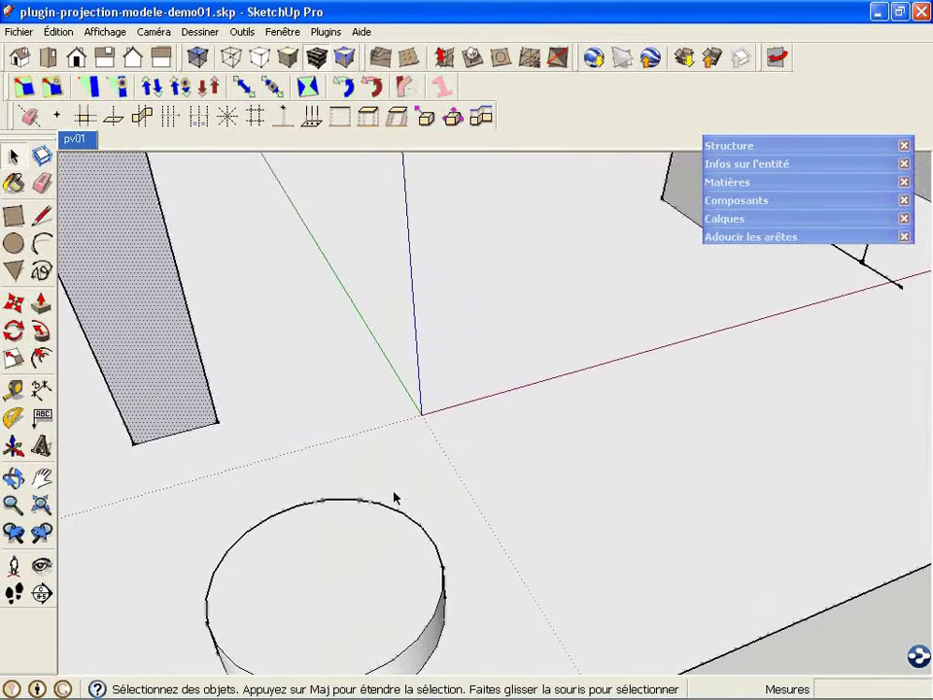
Insert radial guides at a 30° angle interval around the centre of the disc's top face
{"action": "scroll", "coordinate": [394, 495], "scroll_direction": "down", "scroll_amount": 1}
{"action": "left_click", "coordinate": [228, 117]}
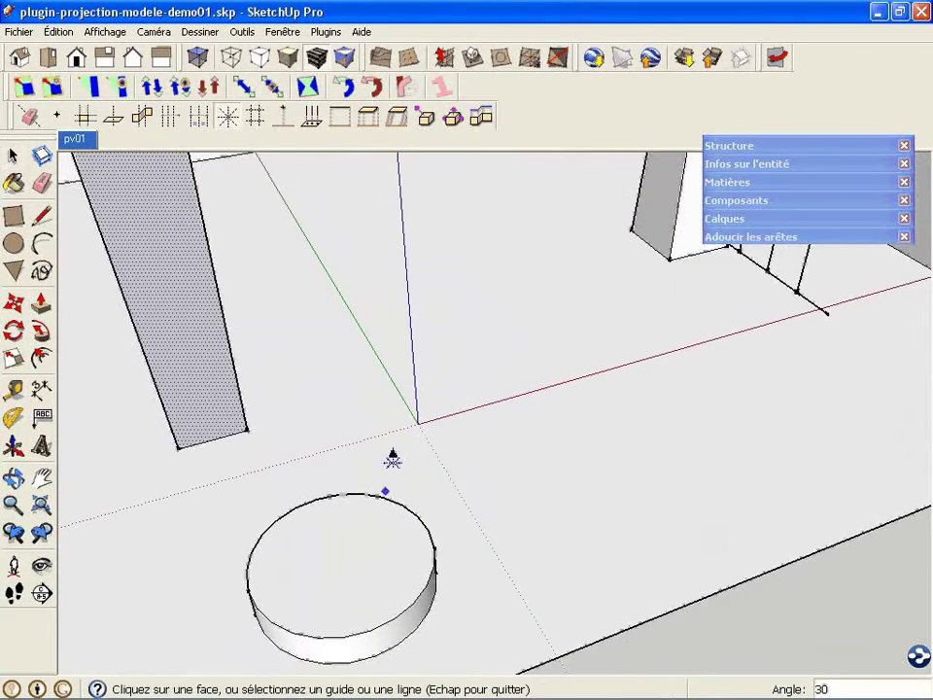
{"action": "left_click", "coordinate": [342, 560]}
{"action": "left_click", "coordinate": [283, 521]}
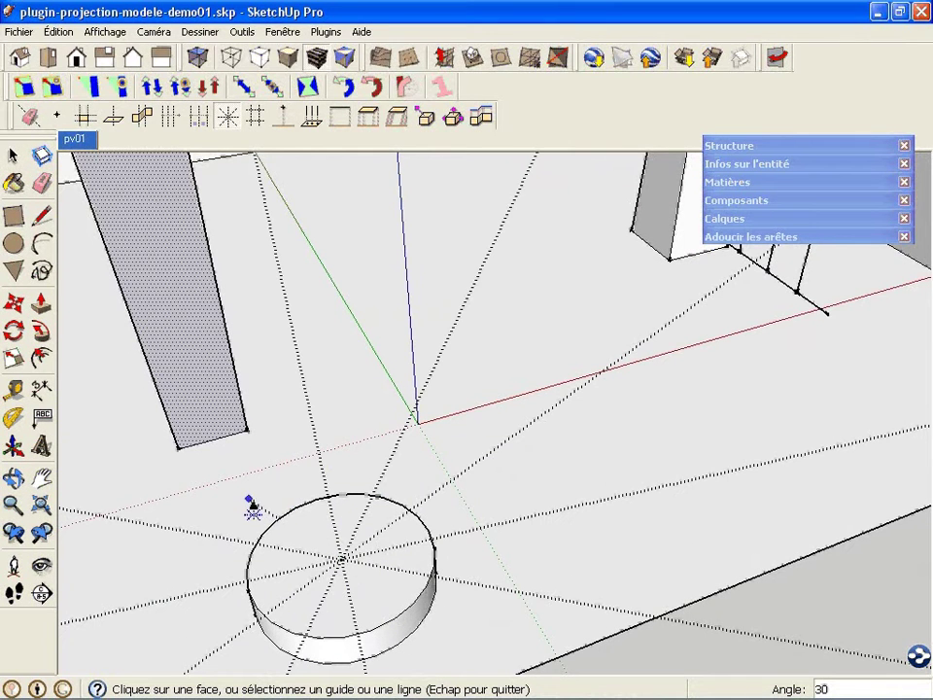
Erase all the radial guides around the disc with the guide erasing tool
{"action": "middle_click_drag", "start_coordinate": [426, 534], "coordinate": [404, 449]}
{"action": "scroll", "coordinate": [282, 556], "scroll_direction": "up", "scroll_amount": 3}
{"action": "scroll", "coordinate": [405, 458], "scroll_direction": "down", "scroll_amount": 6}
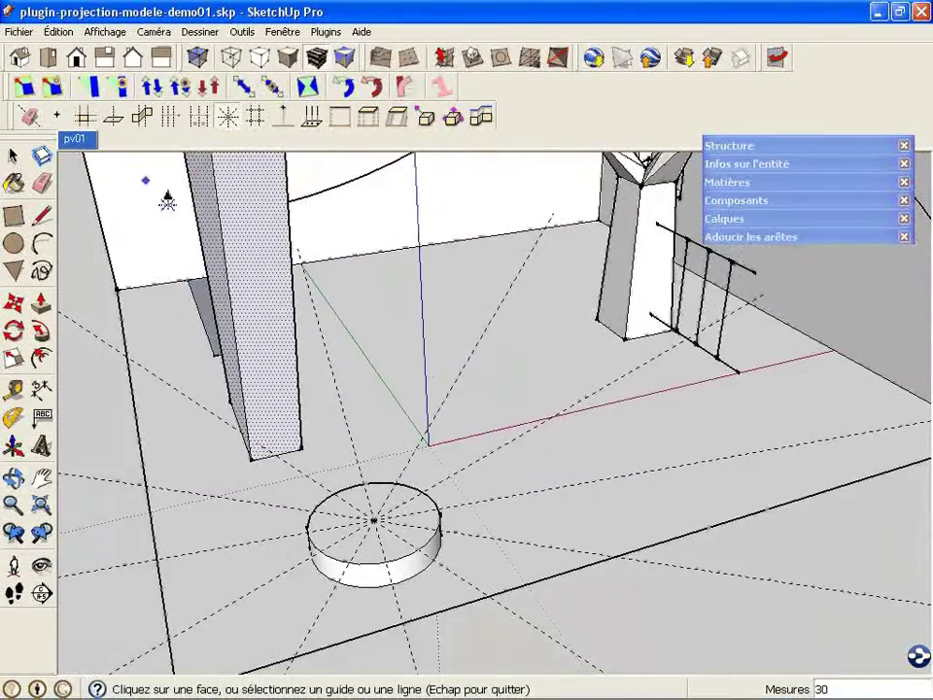
{"action": "left_click", "coordinate": [29, 116]}
{"action": "left_click", "coordinate": [393, 377]}
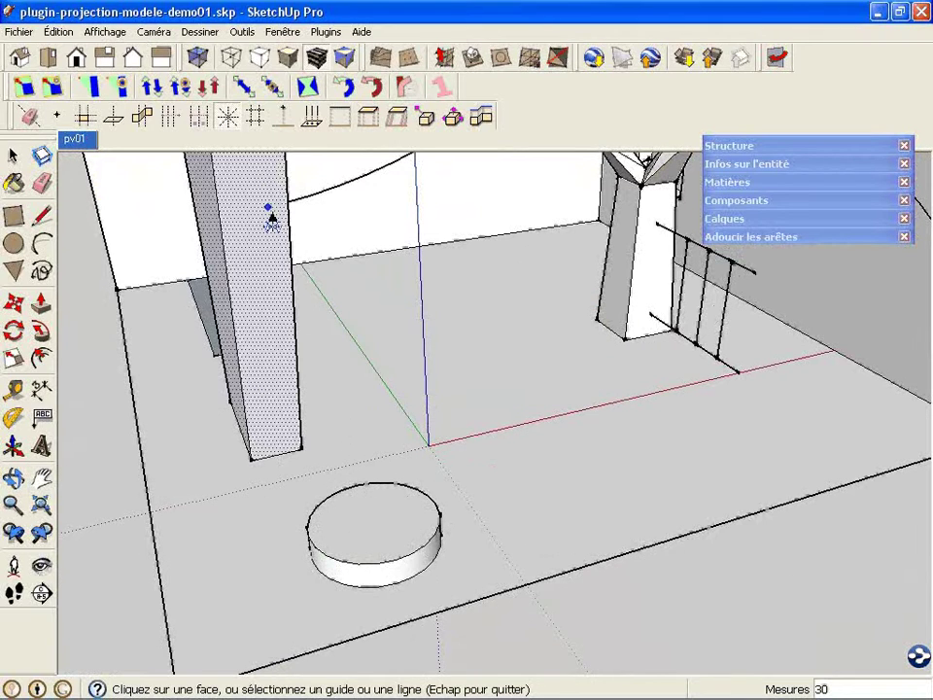
Insert an upright guide rectangle on the back wall with the ratio 1.618033989
{"action": "left_click", "coordinate": [258, 120]}
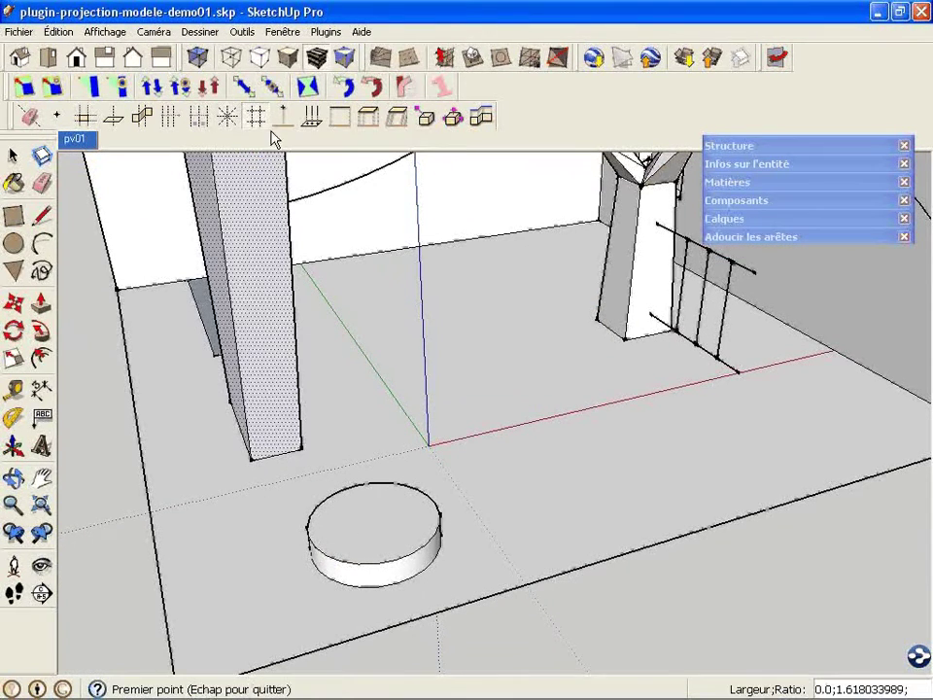
{"action": "scroll", "coordinate": [393, 488], "scroll_direction": "down", "scroll_amount": 5}
{"action": "middle_click_drag", "start_coordinate": [393, 483], "coordinate": [407, 308]}
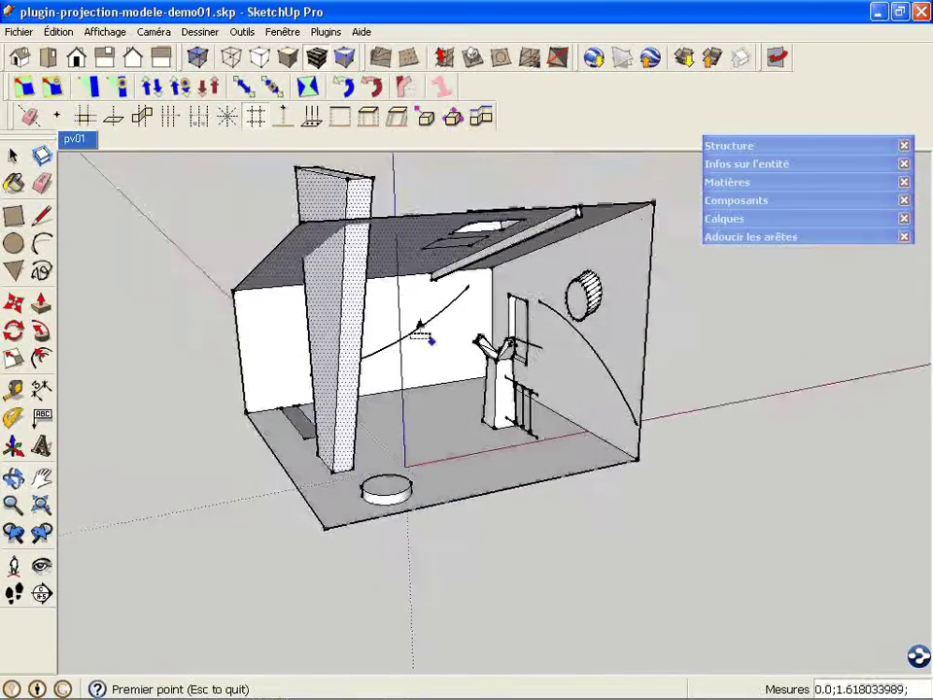
{"action": "scroll", "coordinate": [396, 381], "scroll_direction": "up", "scroll_amount": 3}
{"action": "left_click", "coordinate": [395, 376]}
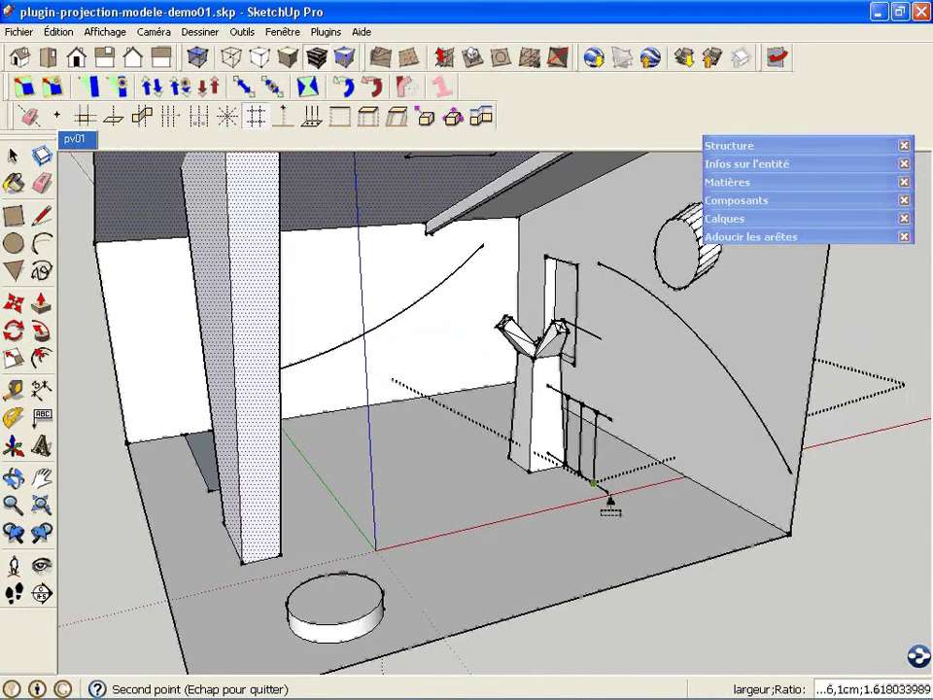
{"action": "left_click", "coordinate": [456, 373]}
{"action": "left_click", "coordinate": [445, 376]}
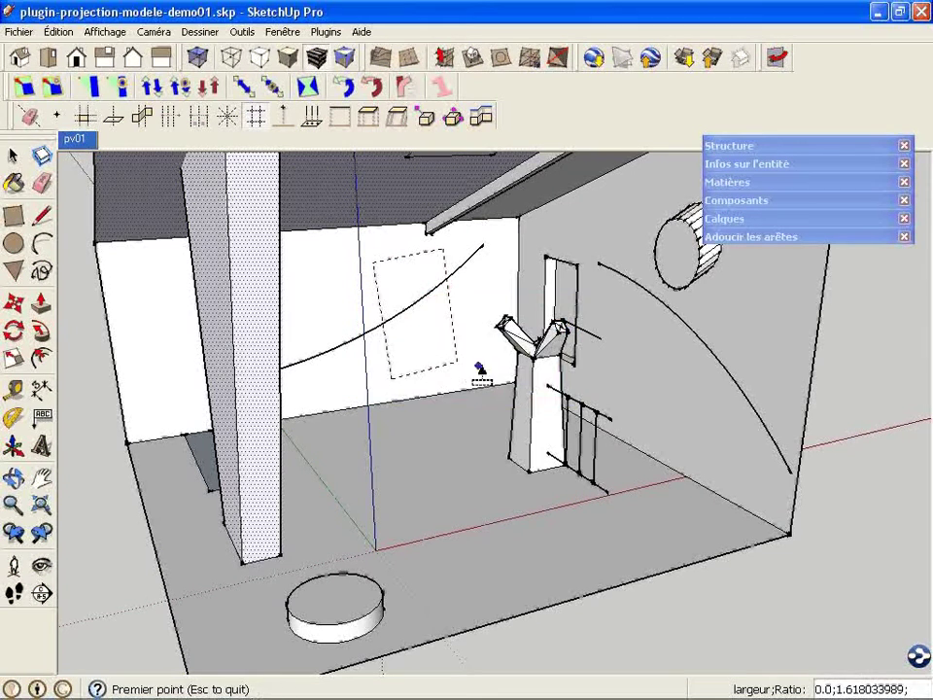
{"action": "key", "text": "Escape"}
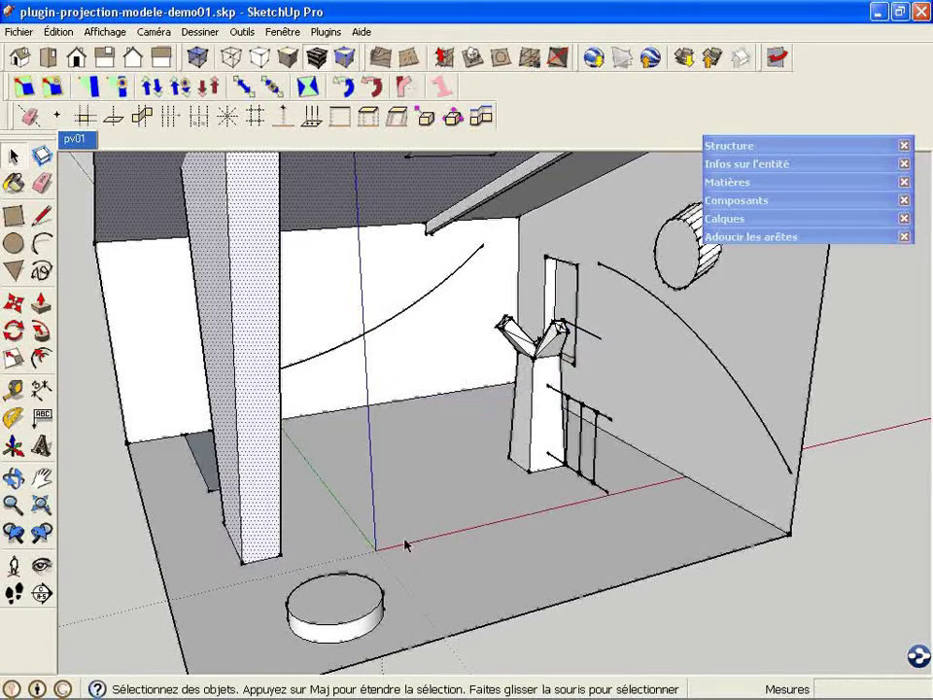
Insert a guide point on the back wall, above the curved line and beside the slanted pillar
{"action": "mouse_move", "coordinate": [301, 216]}
{"action": "middle_mouse_down"}
{"action": "mouse_move", "coordinate": [370, 337]}
{"action": "mouse_move", "coordinate": [301, 206]}
{"action": "middle_mouse_up"}
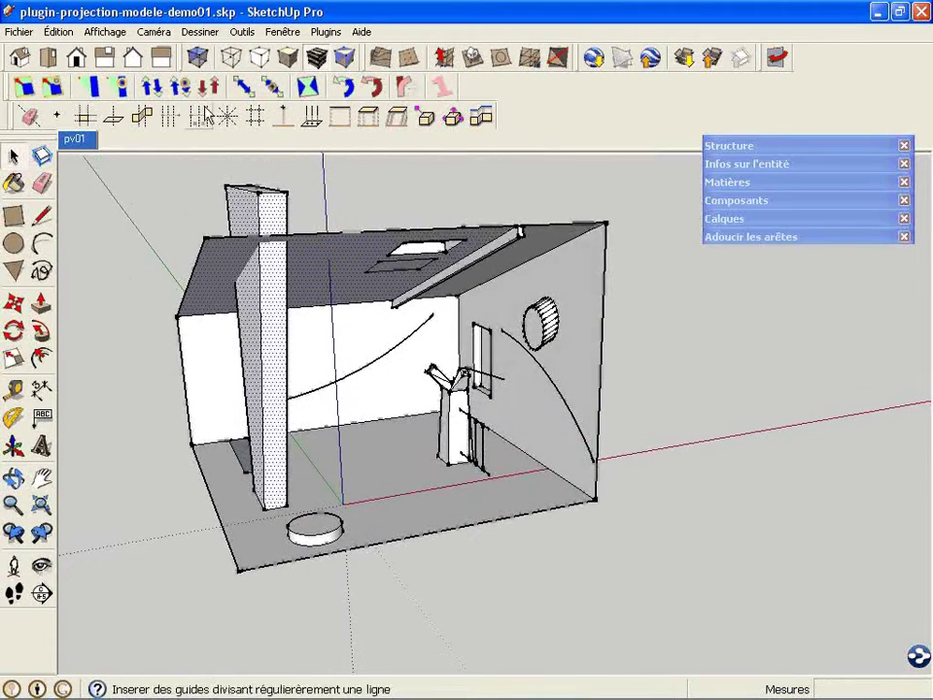
{"action": "left_click", "coordinate": [56, 116]}
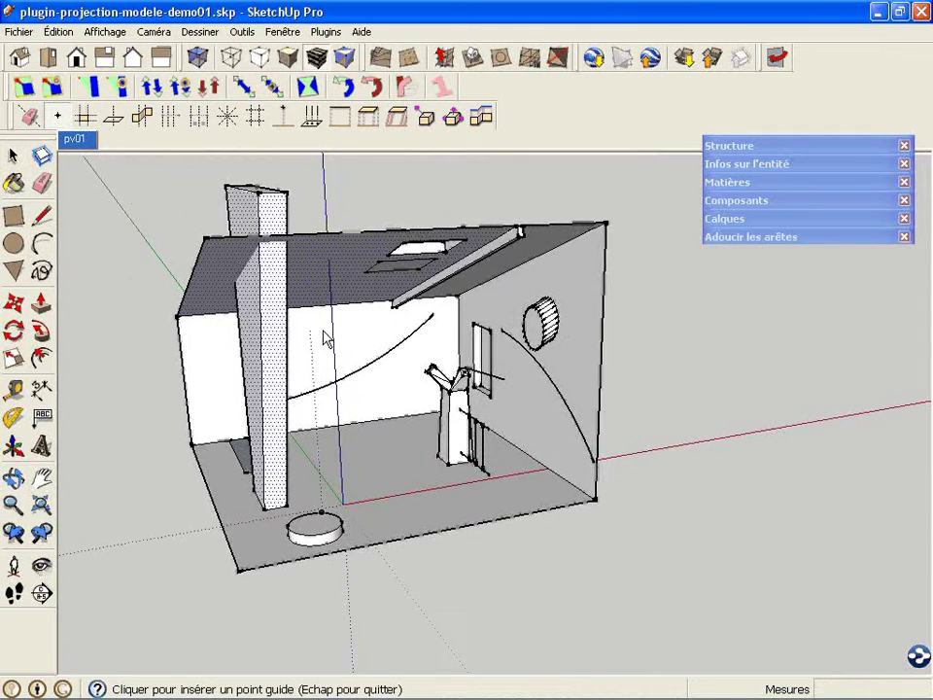
{"action": "scroll", "coordinate": [326, 338], "scroll_direction": "up", "scroll_amount": 2}
{"action": "left_click", "coordinate": [325, 330]}
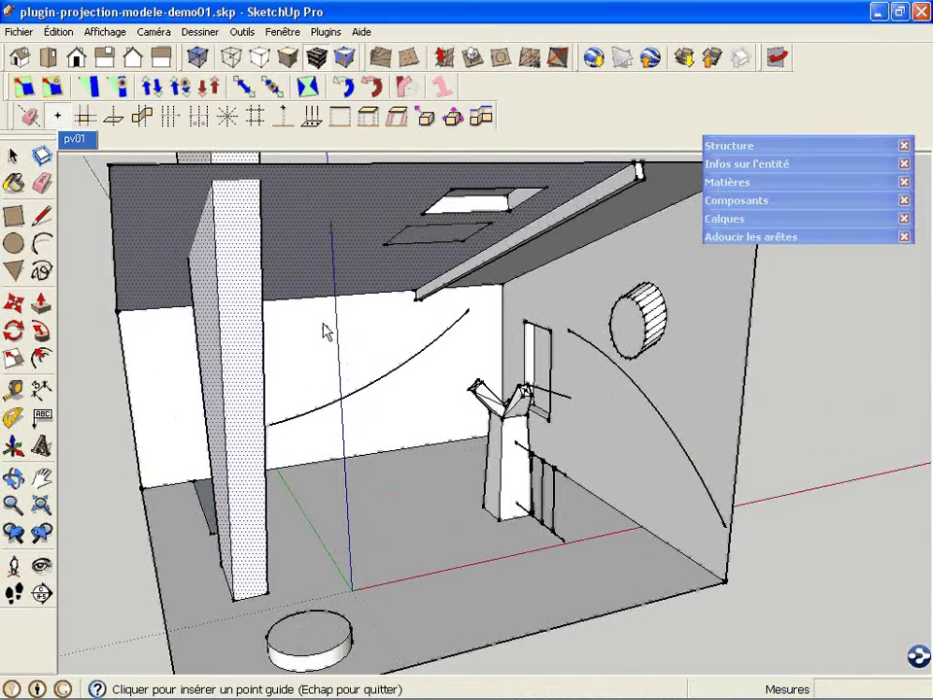
Project the back wall's guide point perpendicularly onto the plane of the slanted pillar's narrow front face, creating the line as "Guide fini"
{"action": "key", "text": "space"}
{"action": "left_click", "coordinate": [326, 336]}
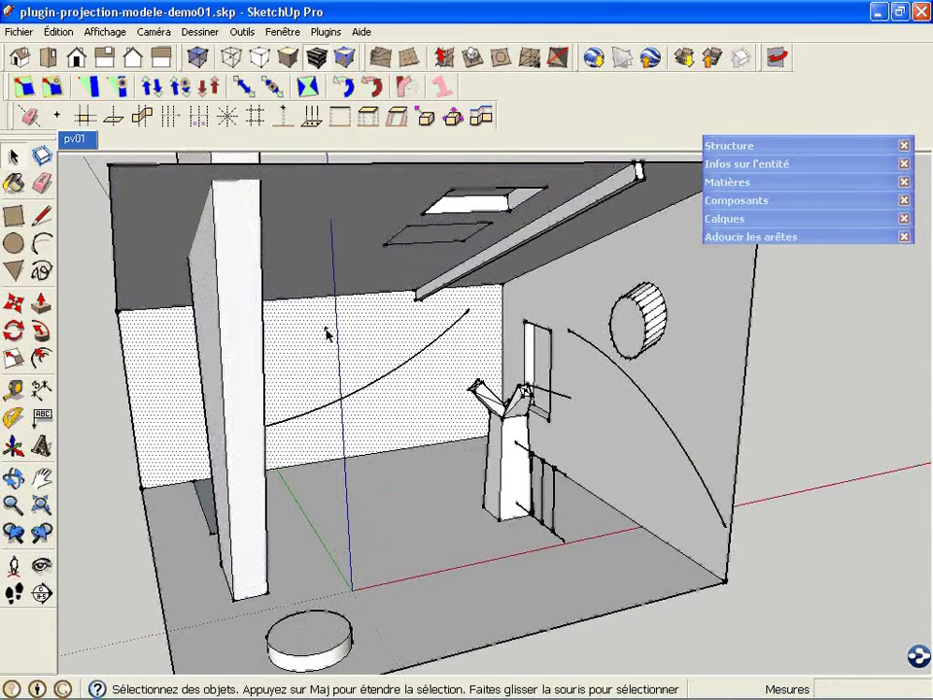
{"action": "left_click", "coordinate": [325, 329]}
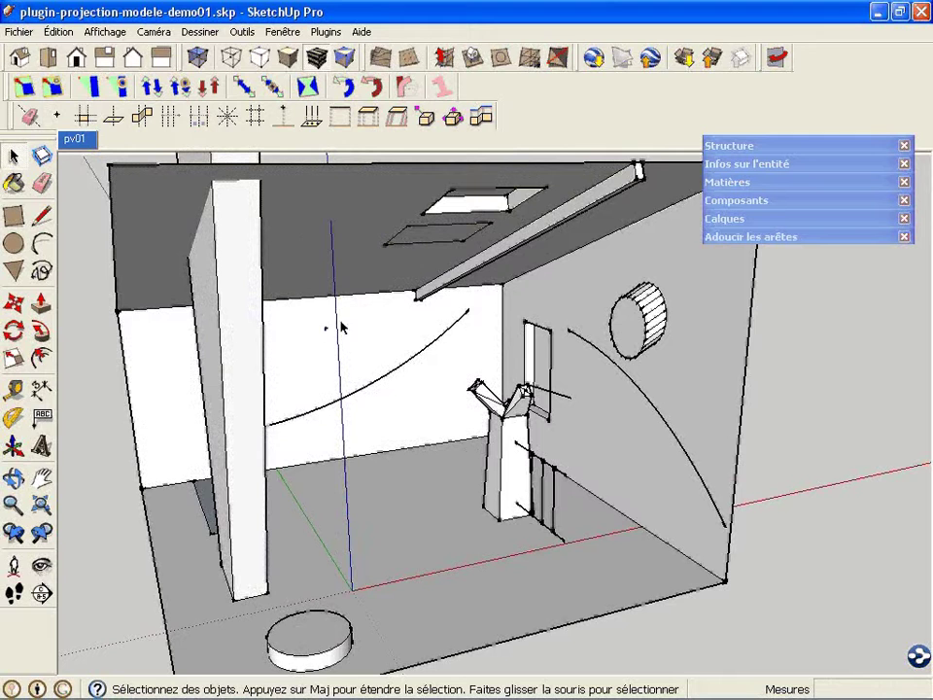
{"action": "left_click", "coordinate": [282, 115]}
{"action": "left_click", "coordinate": [240, 409]}
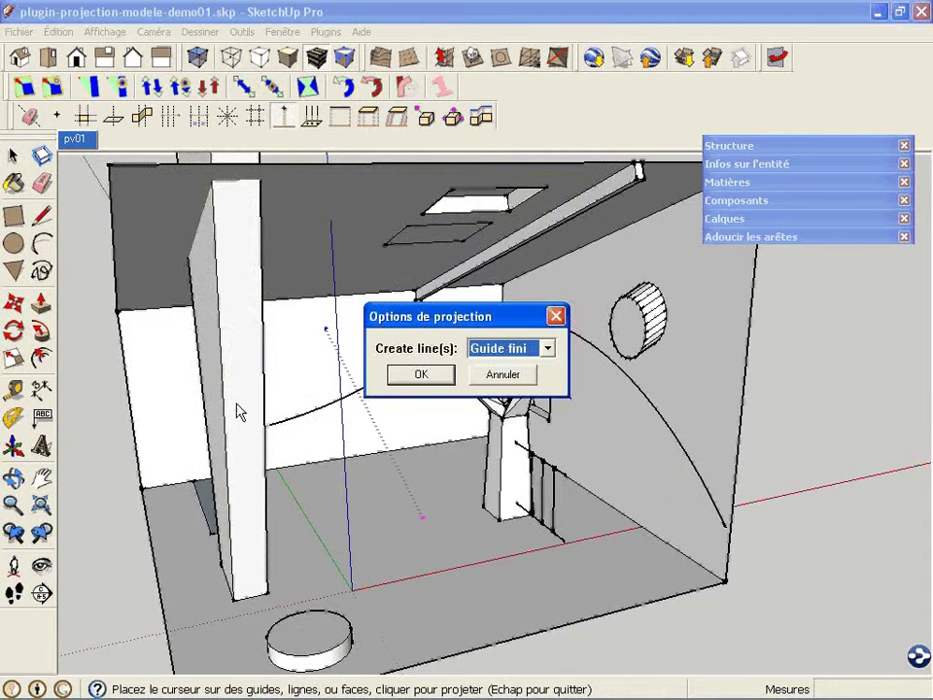
{"action": "left_click", "coordinate": [525, 348]}
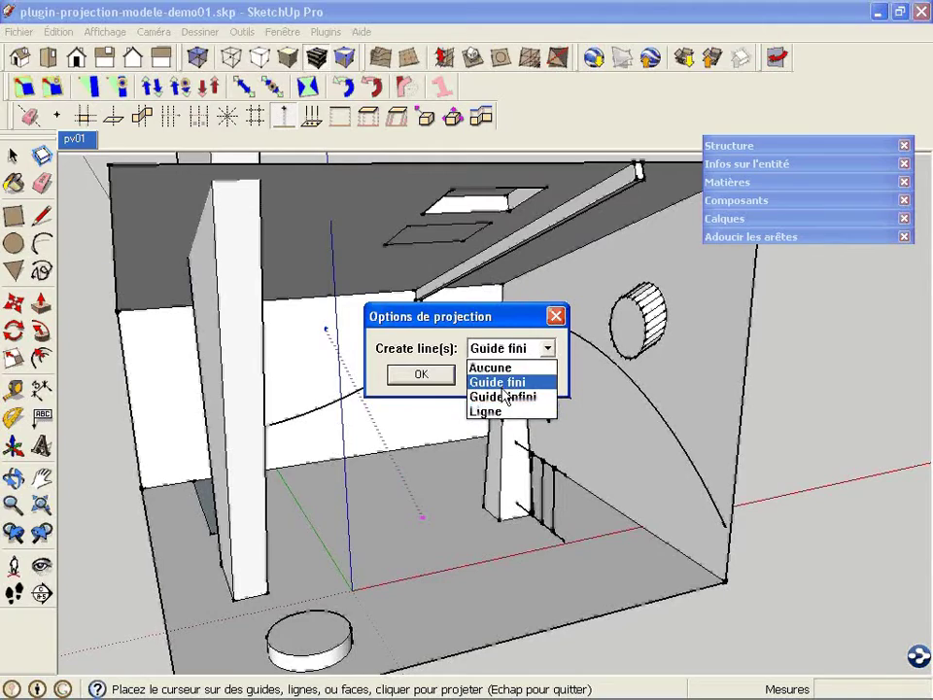
{"action": "left_click", "coordinate": [508, 382]}
{"action": "left_click", "coordinate": [428, 376]}
Project the same guide point perpendicularly onto the slanted pillar's front edge near its base
{"action": "middle_click_drag", "start_coordinate": [452, 377], "coordinate": [364, 358]}
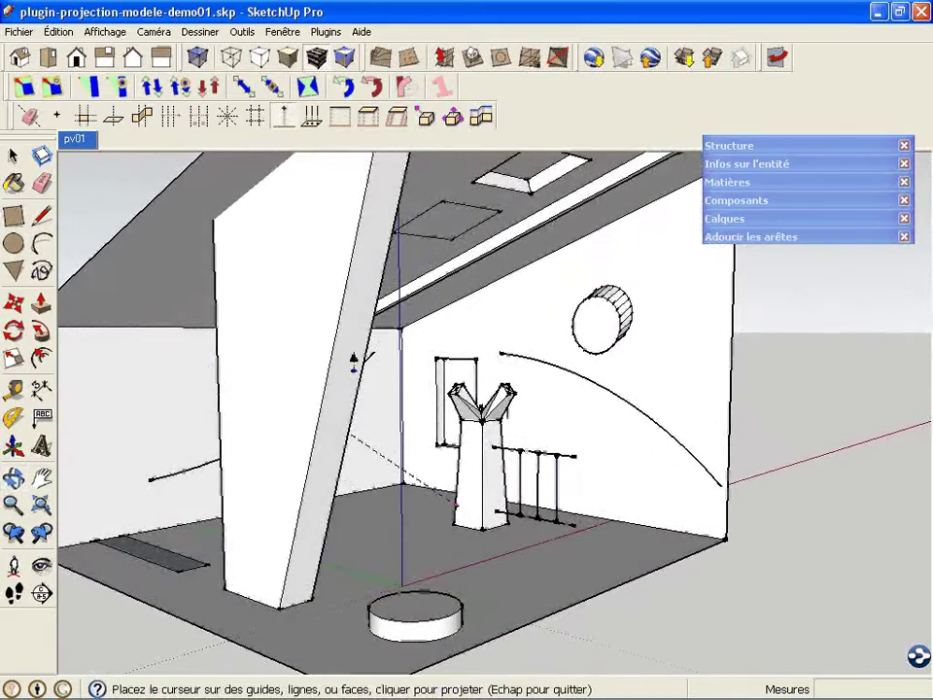
{"action": "middle_click_drag", "start_coordinate": [342, 398], "coordinate": [291, 379]}
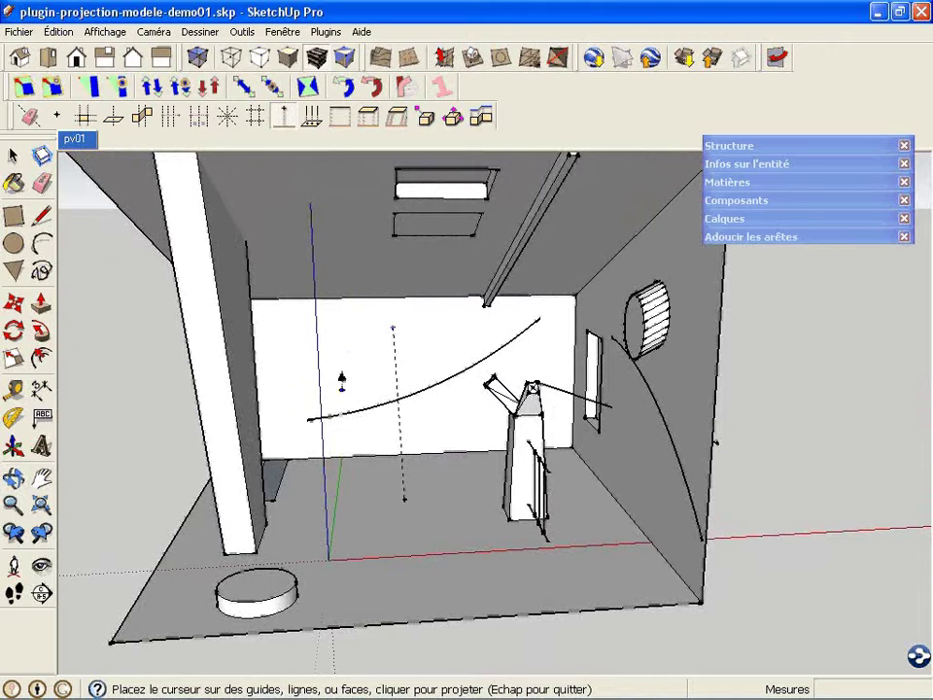
{"action": "middle_click_drag", "start_coordinate": [246, 476], "coordinate": [298, 564]}
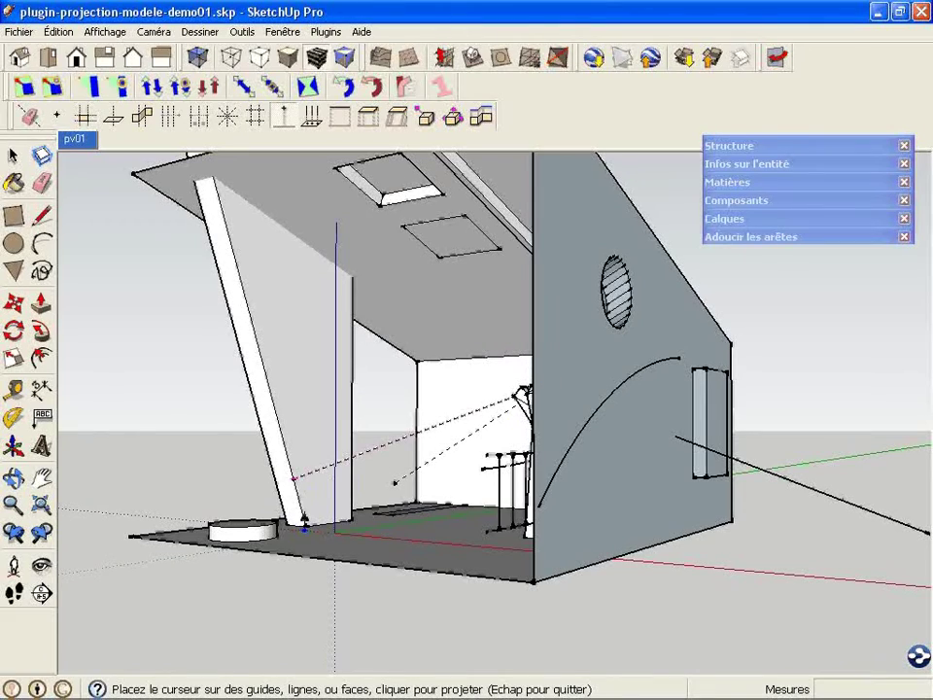
{"action": "middle_click_drag", "start_coordinate": [220, 327], "coordinate": [496, 525]}
{"action": "key", "text": "Escape"}
Project the points of the side wall's cylinder perpendicularly onto the back wall, the floor and the slanted pillar's large side face
{"action": "scroll", "coordinate": [496, 527], "scroll_direction": "down", "scroll_amount": 3}
{"action": "mouse_move", "coordinate": [422, 222]}
{"action": "middle_mouse_down"}
{"action": "mouse_move", "coordinate": [503, 397]}
{"action": "mouse_move", "coordinate": [516, 357]}
{"action": "mouse_move", "coordinate": [513, 428]}
{"action": "mouse_move", "coordinate": [418, 319]}
{"action": "mouse_move", "coordinate": [464, 337]}
{"action": "middle_mouse_up"}
{"action": "scroll", "coordinate": [502, 396], "scroll_direction": "up", "scroll_amount": 3}
{"action": "left_click", "coordinate": [516, 434]}
{"action": "scroll", "coordinate": [543, 338], "scroll_direction": "down", "scroll_amount": 5}
{"action": "middle_click_drag", "start_coordinate": [327, 418], "coordinate": [333, 540]}
{"action": "left_click", "coordinate": [323, 510], "text": "ctrl"}
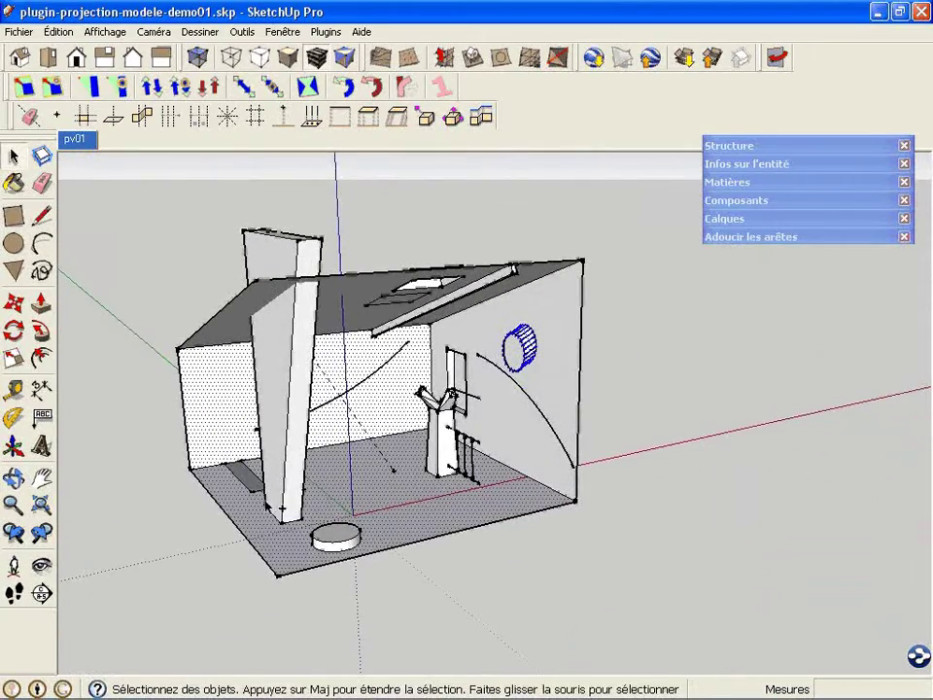
{"action": "left_click", "coordinate": [277, 489], "text": "ctrl"}
{"action": "left_click", "coordinate": [311, 117]}
Examine the rings of projected points around the slanted pillar's base from several angles
{"action": "middle_click_drag", "start_coordinate": [323, 502], "coordinate": [263, 323]}
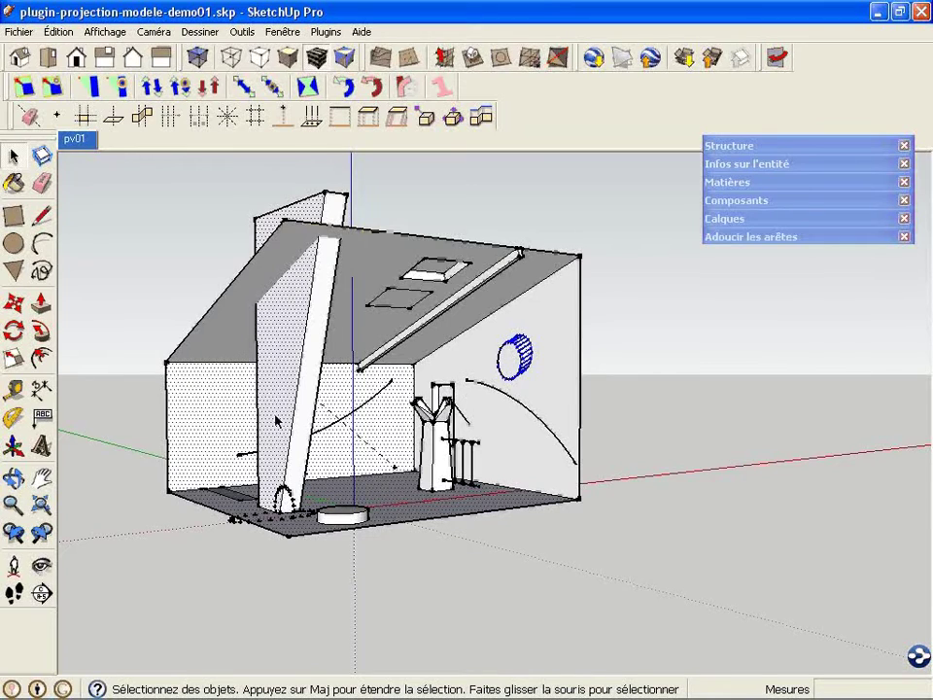
{"action": "middle_click_drag", "start_coordinate": [269, 399], "coordinate": [382, 561]}
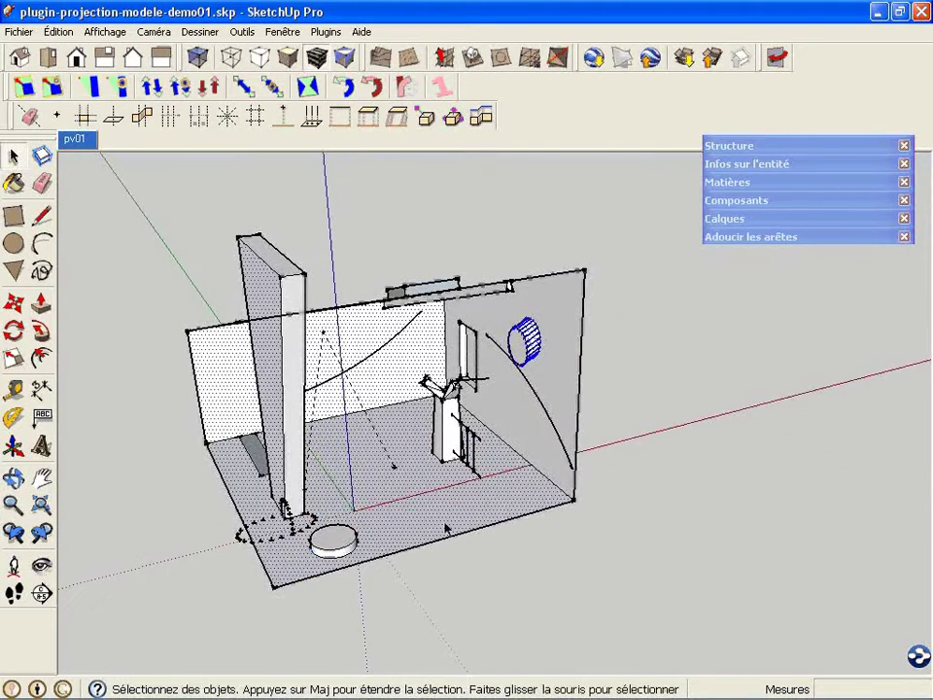
{"action": "scroll", "coordinate": [274, 535], "scroll_direction": "up", "scroll_amount": 7}
{"action": "middle_click_drag", "start_coordinate": [204, 544], "coordinate": [311, 497]}
{"action": "scroll", "coordinate": [502, 460], "scroll_direction": "down", "scroll_amount": 10}
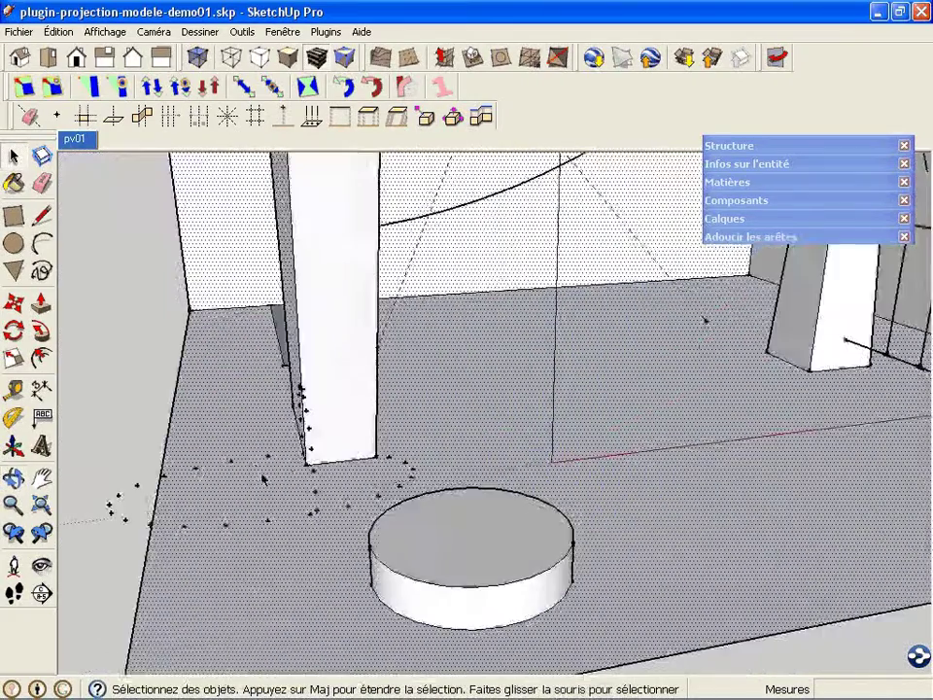
{"action": "middle_click_drag", "start_coordinate": [501, 460], "coordinate": [483, 466]}
{"action": "middle_click_drag", "start_coordinate": [417, 450], "coordinate": [423, 338]}
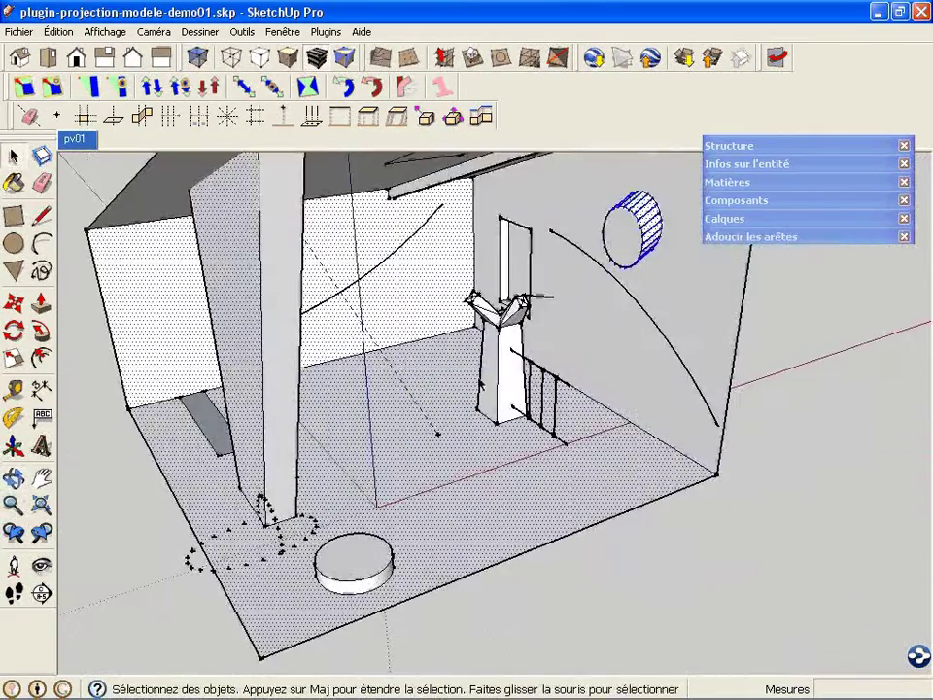
{"action": "middle_click_drag", "start_coordinate": [479, 588], "coordinate": [369, 185]}
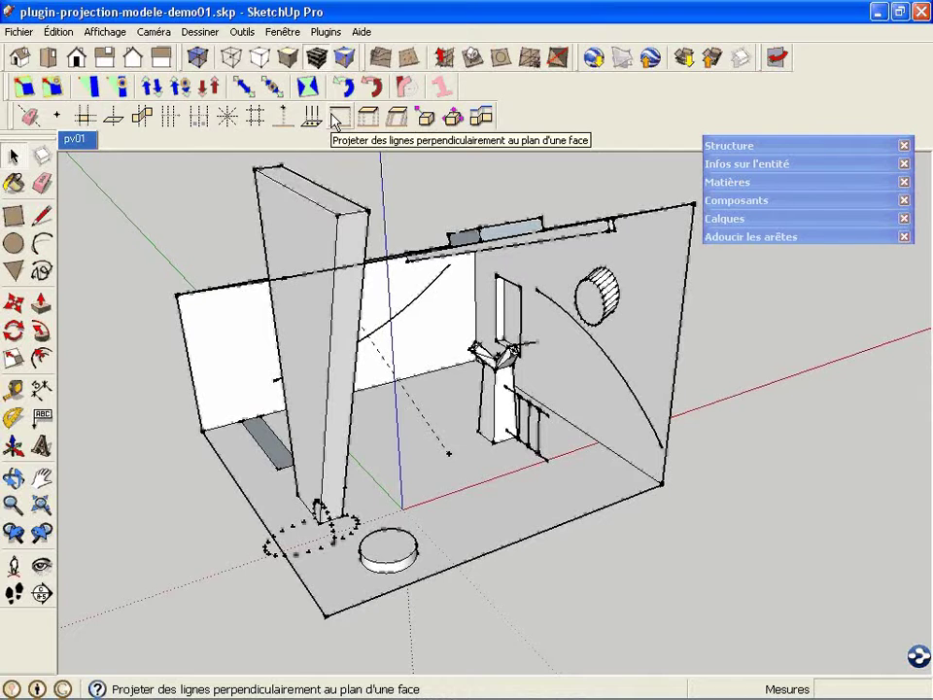
Project the railing's lines perpendicularly onto the side wall's plane without creating faces
{"action": "left_click", "coordinate": [538, 426]}
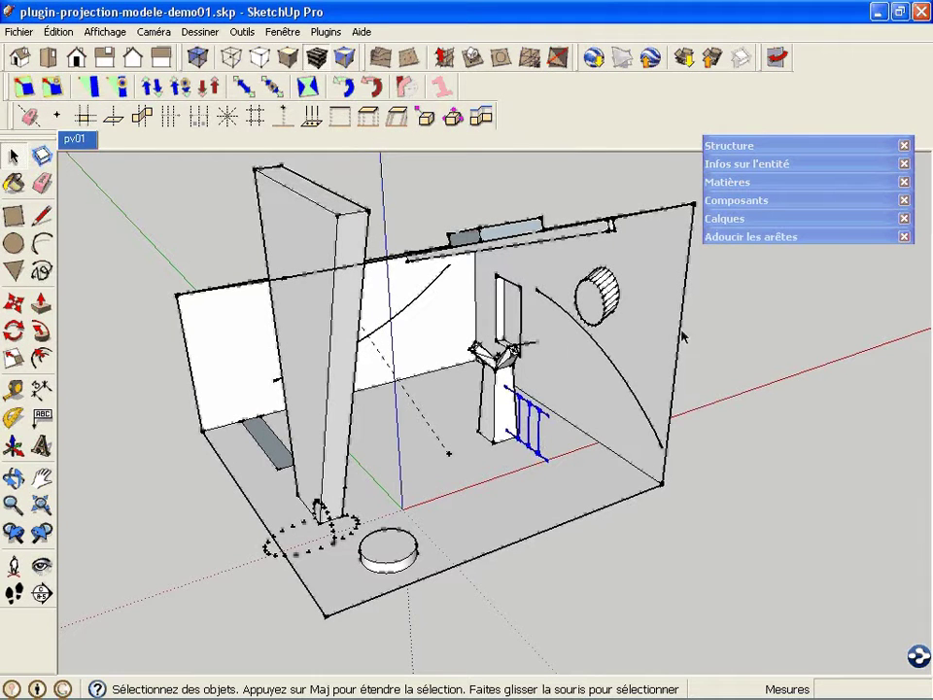
{"action": "left_click", "coordinate": [658, 362], "text": "ctrl"}
{"action": "left_click", "coordinate": [339, 118]}
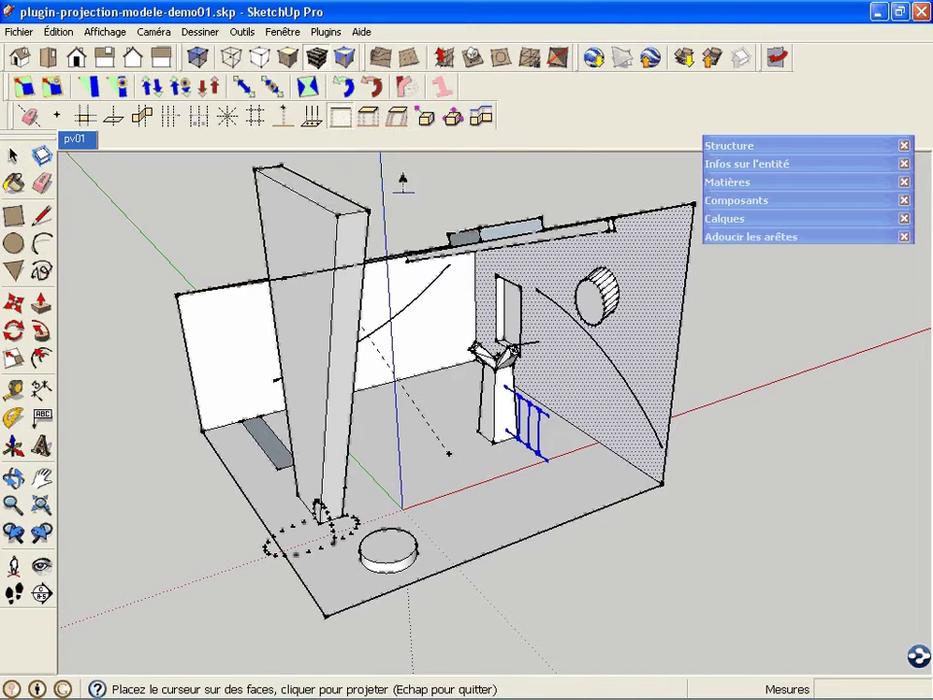
{"action": "left_click", "coordinate": [644, 375]}
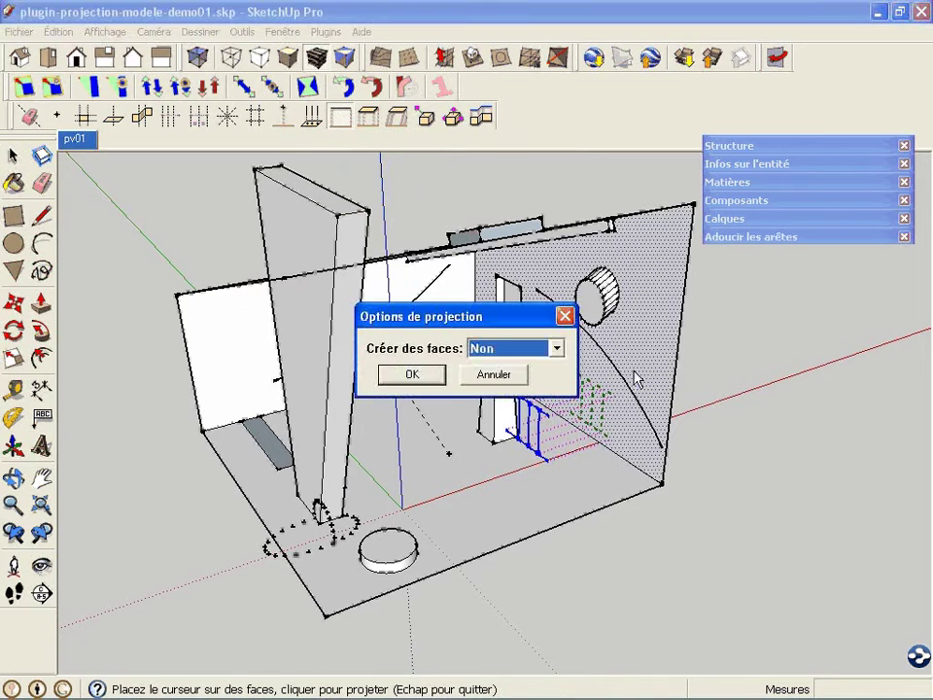
{"action": "left_click", "coordinate": [412, 375]}
{"action": "middle_click_drag", "start_coordinate": [417, 379], "coordinate": [576, 392]}
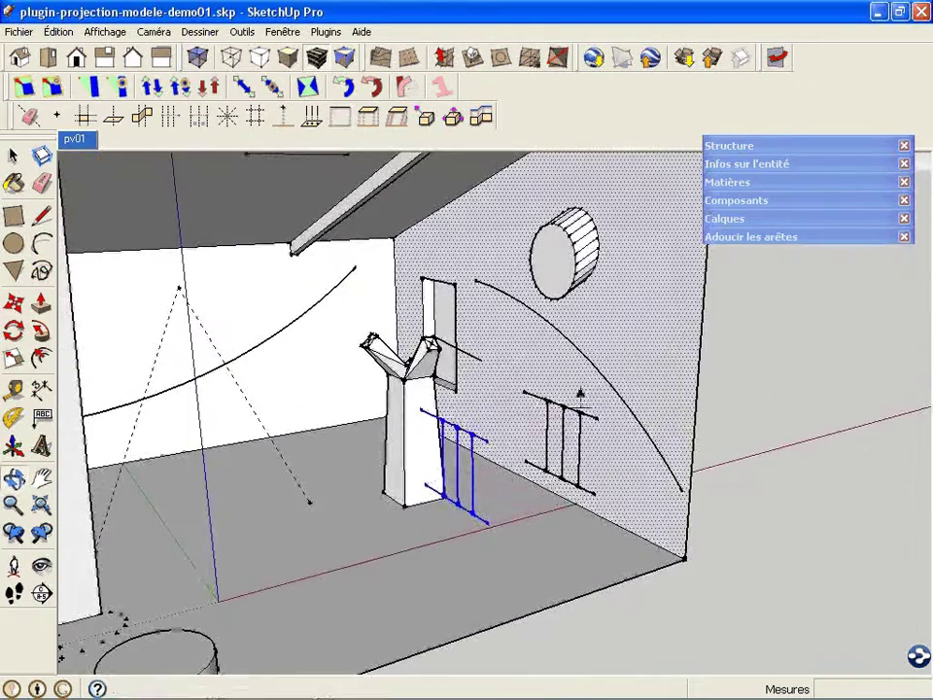
{"action": "key", "text": "space"}
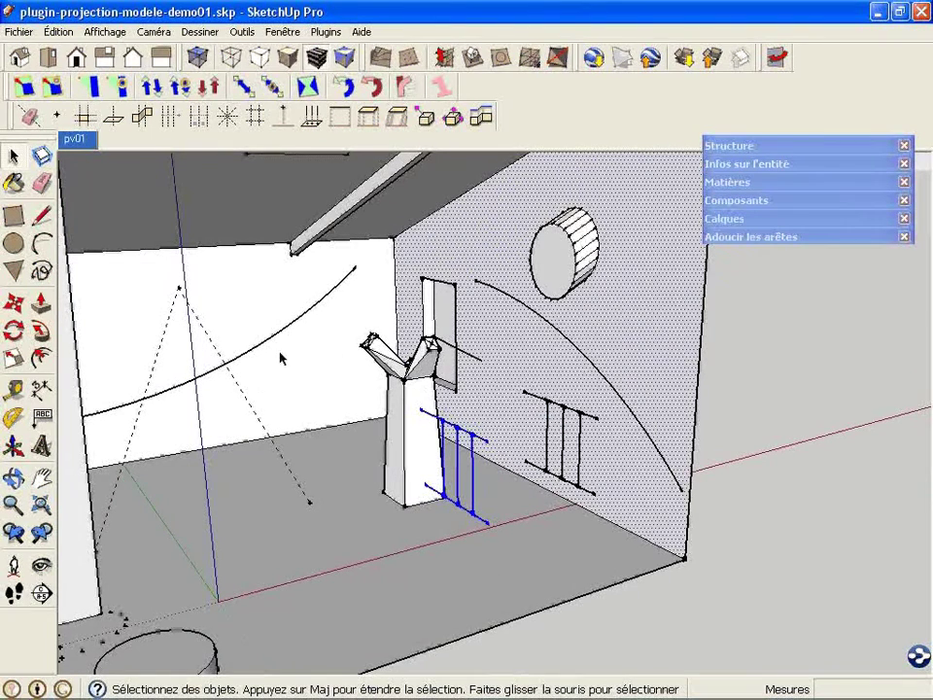
Project the branched post and the railing together perpendicularly onto the side wall's plane without creating faces
{"action": "middle_click_drag", "start_coordinate": [576, 389], "coordinate": [411, 425]}
{"action": "left_click", "coordinate": [433, 439]}
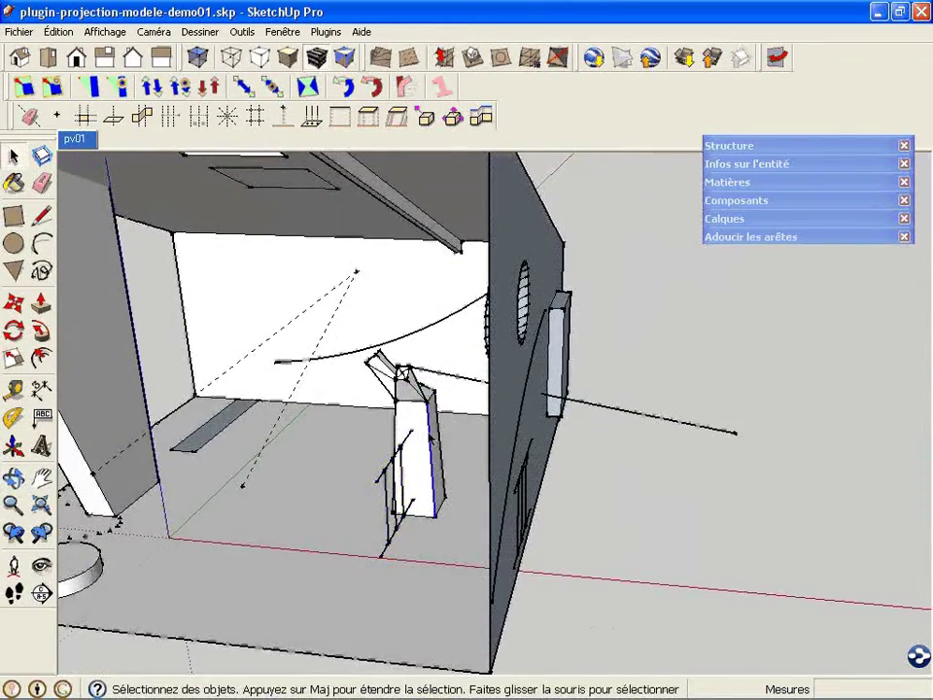
{"action": "triple_click", "coordinate": [433, 439]}
{"action": "left_click", "coordinate": [428, 437]}
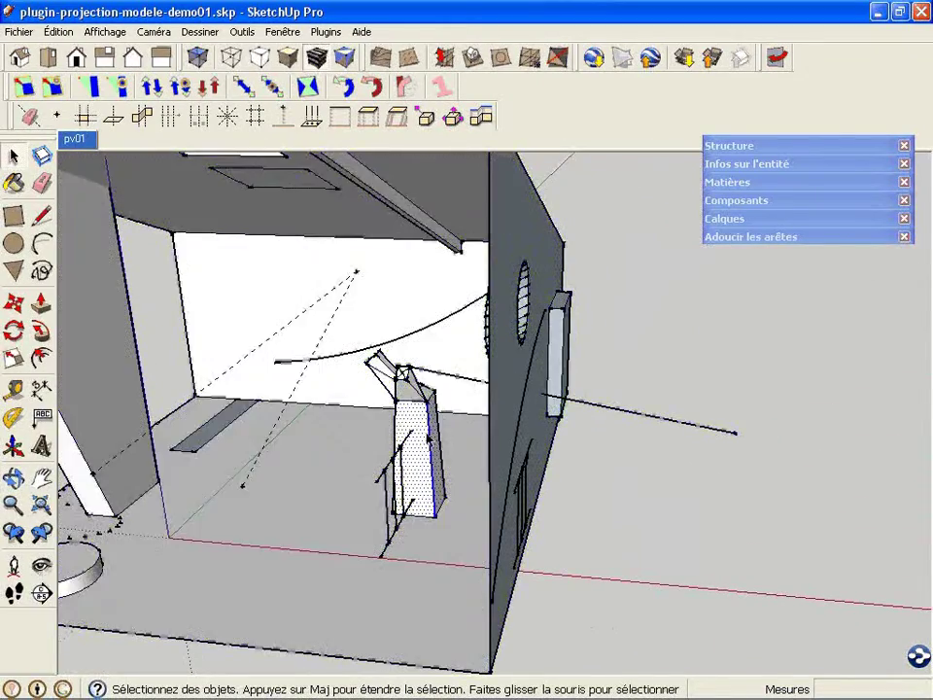
{"action": "left_click_drag", "start_coordinate": [368, 335], "coordinate": [458, 568]}
{"action": "middle_click_drag", "start_coordinate": [457, 568], "coordinate": [360, 452]}
{"action": "left_click_drag", "start_coordinate": [373, 342], "coordinate": [476, 554]}
{"action": "middle_click_drag", "start_coordinate": [472, 575], "coordinate": [622, 501]}
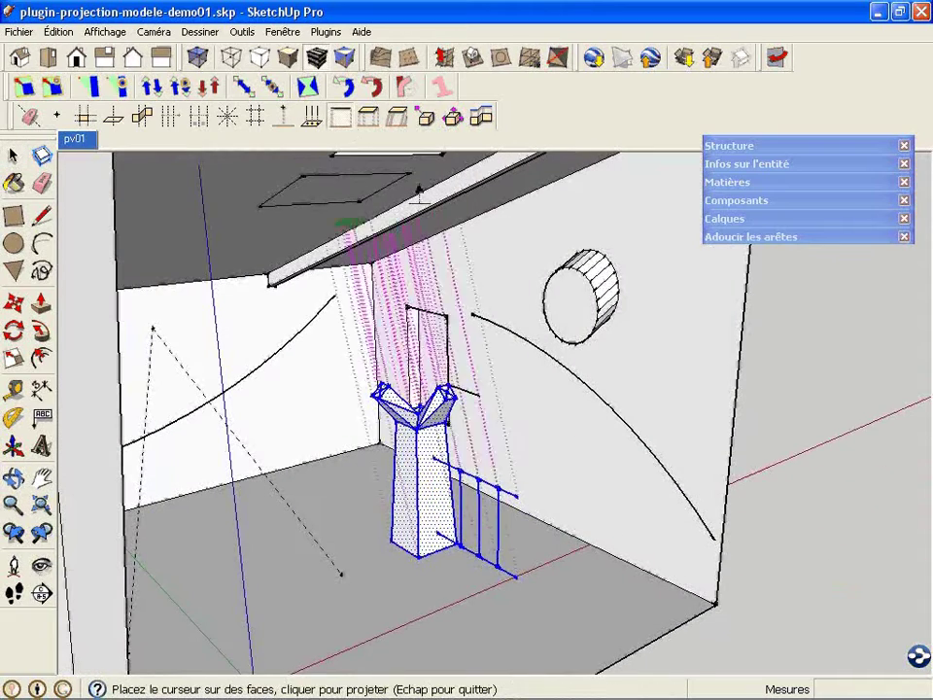
{"action": "left_click", "coordinate": [368, 117]}
{"action": "left_click", "coordinate": [581, 425]}
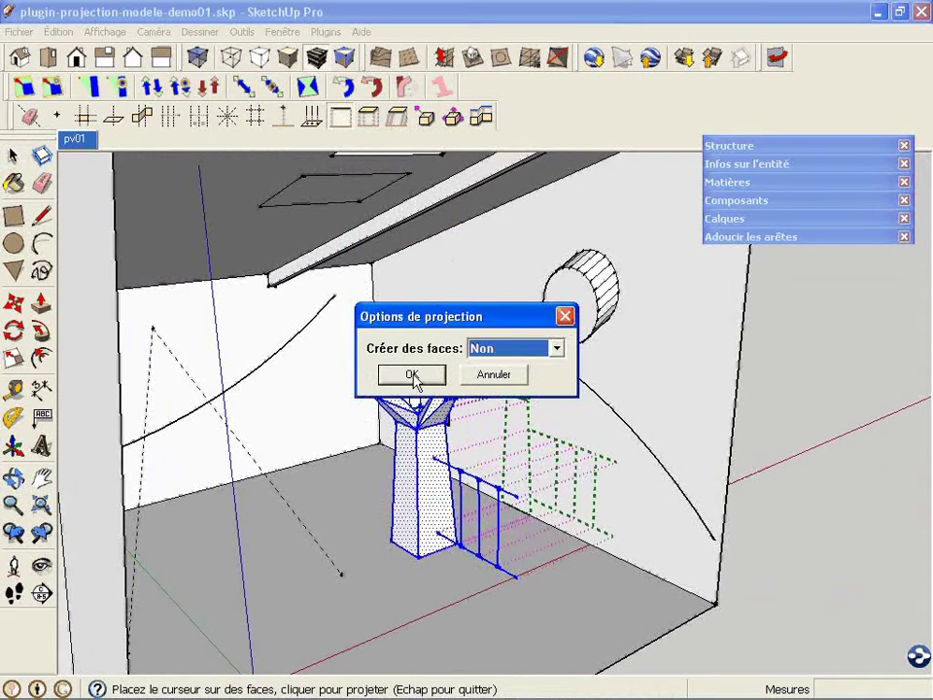
{"action": "left_click", "coordinate": [421, 376]}
{"action": "scroll", "coordinate": [581, 438], "scroll_direction": "up", "scroll_amount": 4}
{"action": "mouse_move", "coordinate": [580, 437]}
{"action": "middle_mouse_down"}
{"action": "mouse_move", "coordinate": [616, 298]}
{"action": "mouse_move", "coordinate": [594, 340]}
{"action": "mouse_move", "coordinate": [481, 432]}
{"action": "mouse_move", "coordinate": [546, 442]}
{"action": "mouse_move", "coordinate": [450, 358]}
{"action": "mouse_move", "coordinate": [578, 439]}
{"action": "middle_mouse_up"}
{"action": "key", "text": "Escape"}
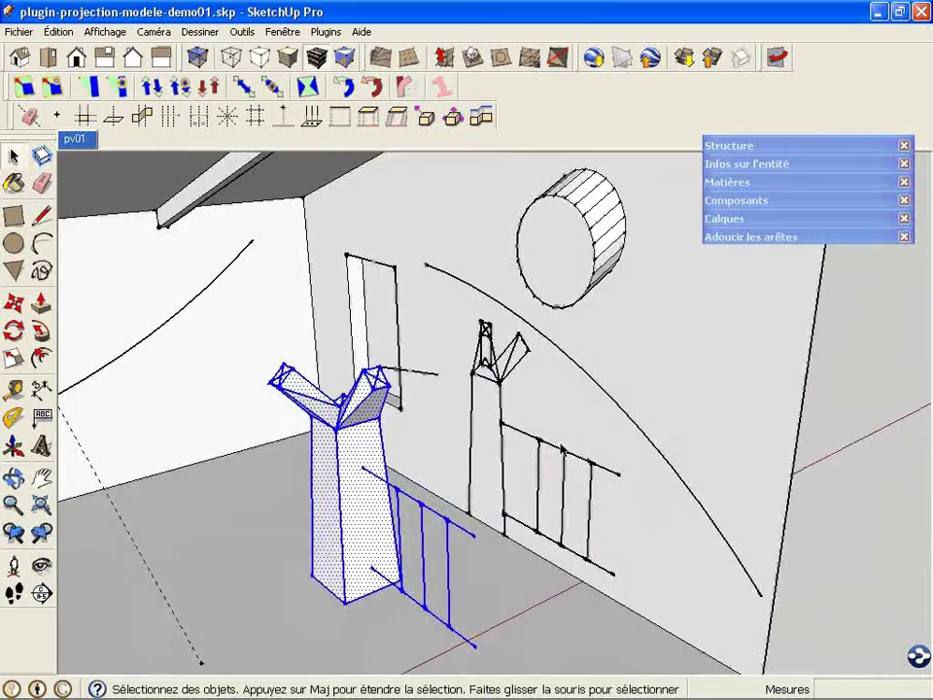
Undo the projection of the branched post and railing onto the side wall
{"action": "scroll", "coordinate": [532, 488], "scroll_direction": "down", "scroll_amount": 3}
{"action": "key", "text": "ctrl+z"}
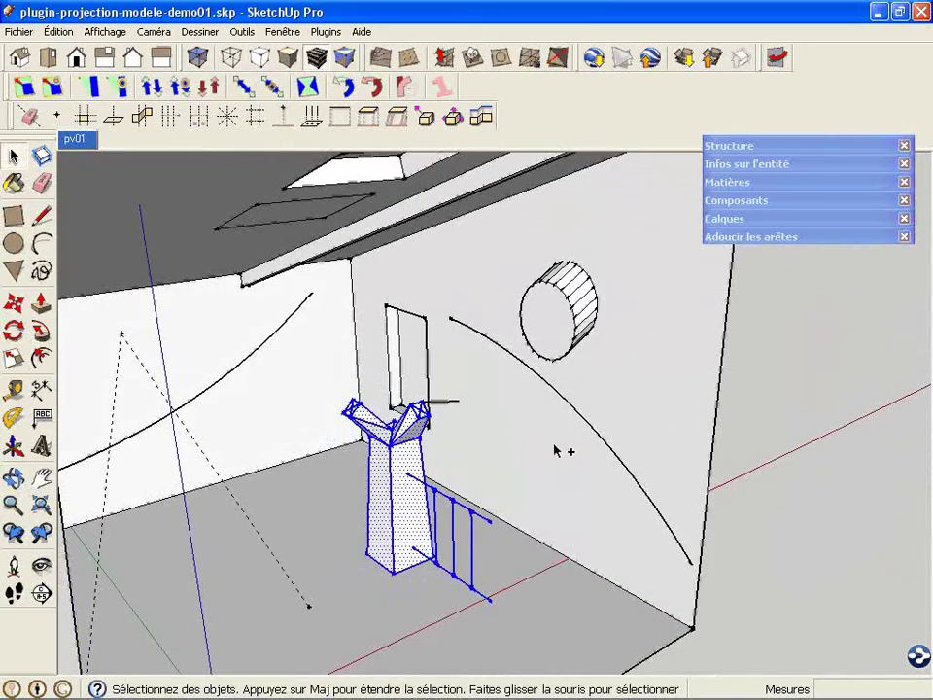
{"action": "scroll", "coordinate": [432, 402], "scroll_direction": "down", "scroll_amount": 6}
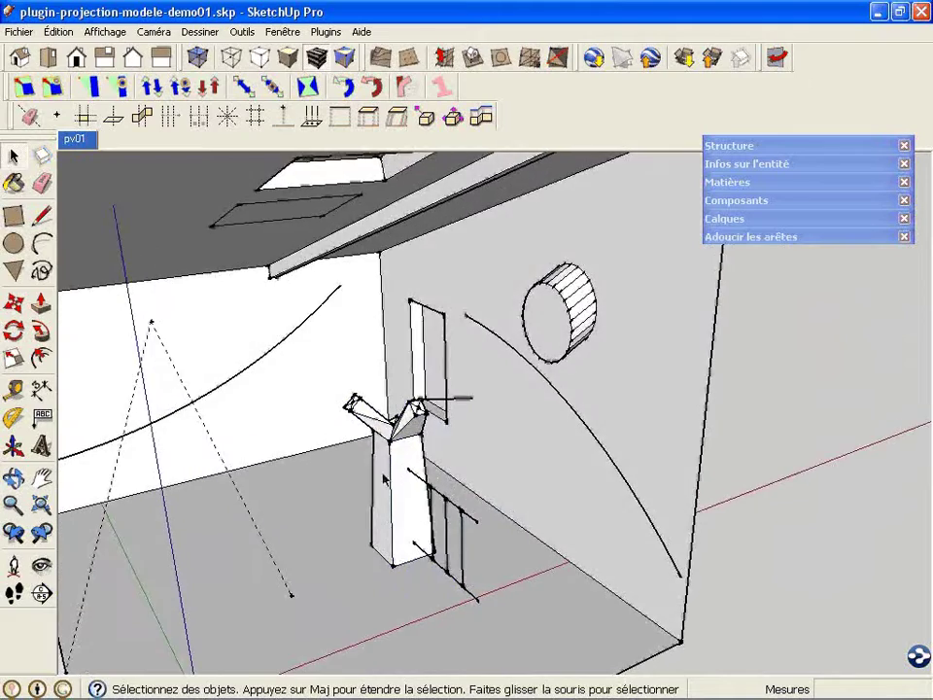
Project the outline of the roof's skylight opening perpendicularly onto the floor without creating faces
{"action": "middle_click_drag", "start_coordinate": [431, 402], "coordinate": [383, 314]}
{"action": "scroll", "coordinate": [384, 314], "scroll_direction": "up", "scroll_amount": 2}
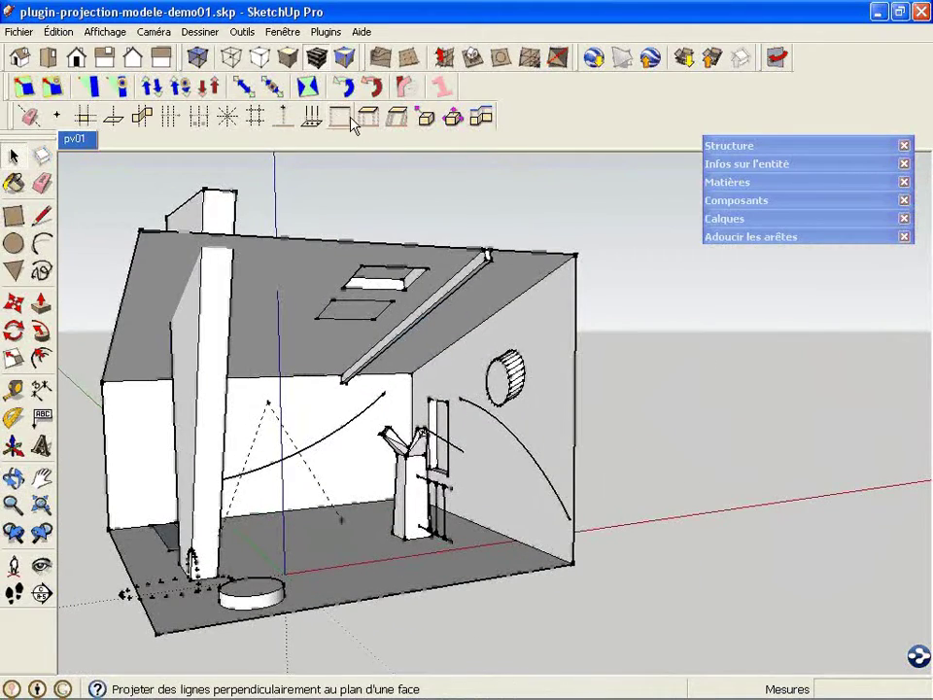
{"action": "left_click", "coordinate": [406, 274]}
{"action": "scroll", "coordinate": [406, 274], "scroll_direction": "up", "scroll_amount": 3}
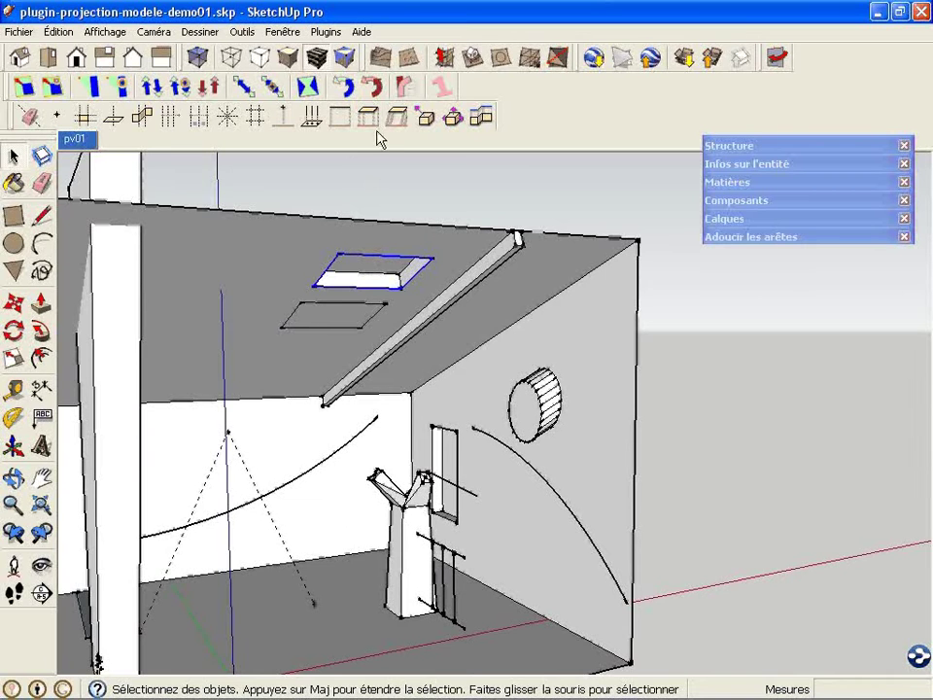
{"action": "left_click", "coordinate": [339, 117]}
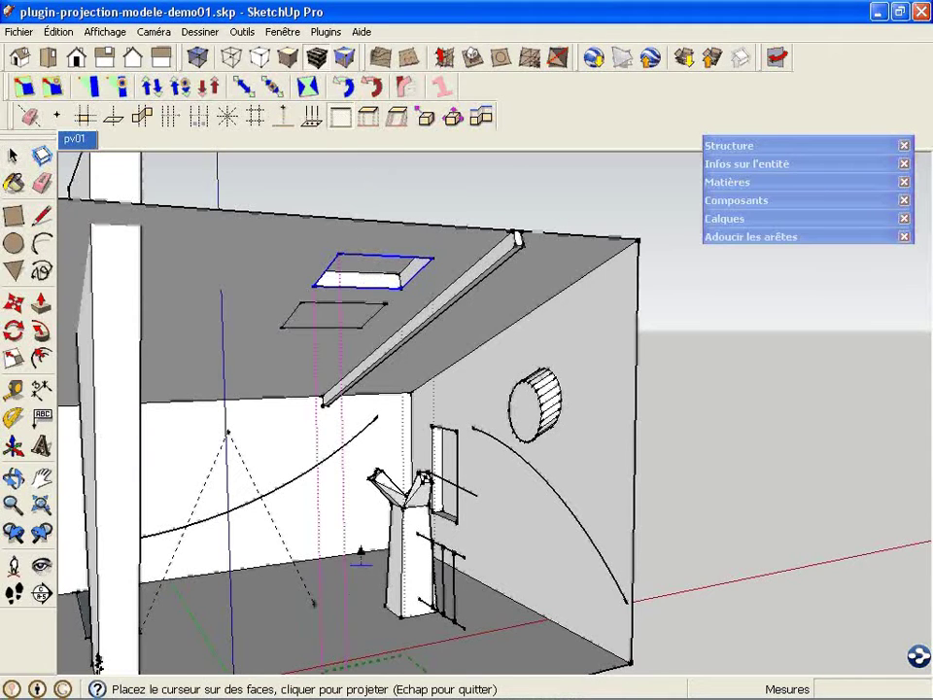
{"action": "left_click", "coordinate": [358, 614]}
{"action": "left_click", "coordinate": [426, 374]}
{"action": "scroll", "coordinate": [386, 361], "scroll_direction": "down", "scroll_amount": 3}
{"action": "middle_click_drag", "start_coordinate": [388, 388], "coordinate": [355, 369]}
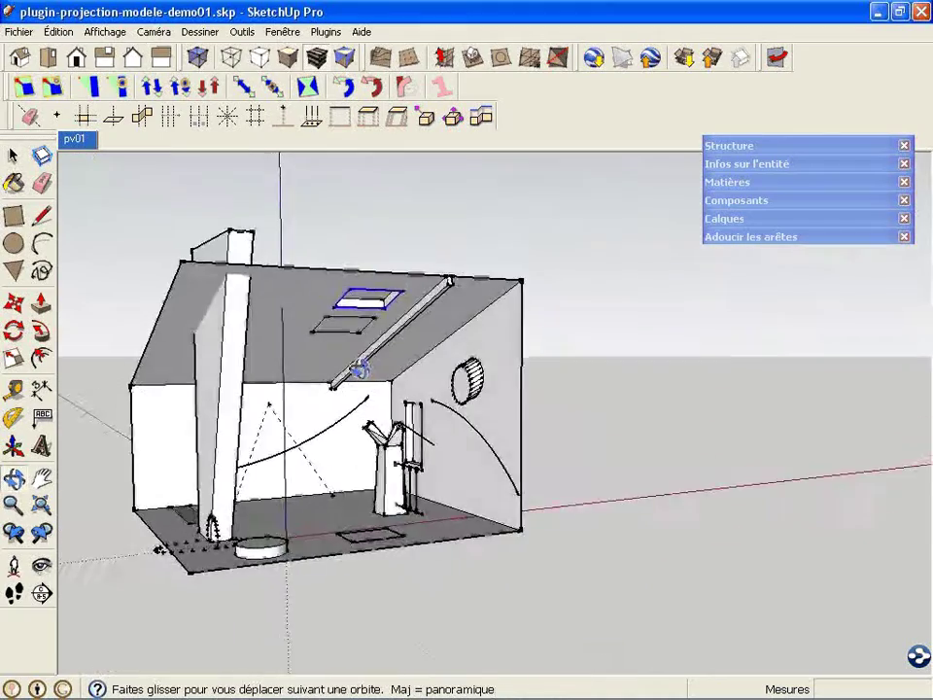
{"action": "scroll", "coordinate": [355, 369], "scroll_direction": "up", "scroll_amount": 4}
{"action": "key", "text": "Escape"}
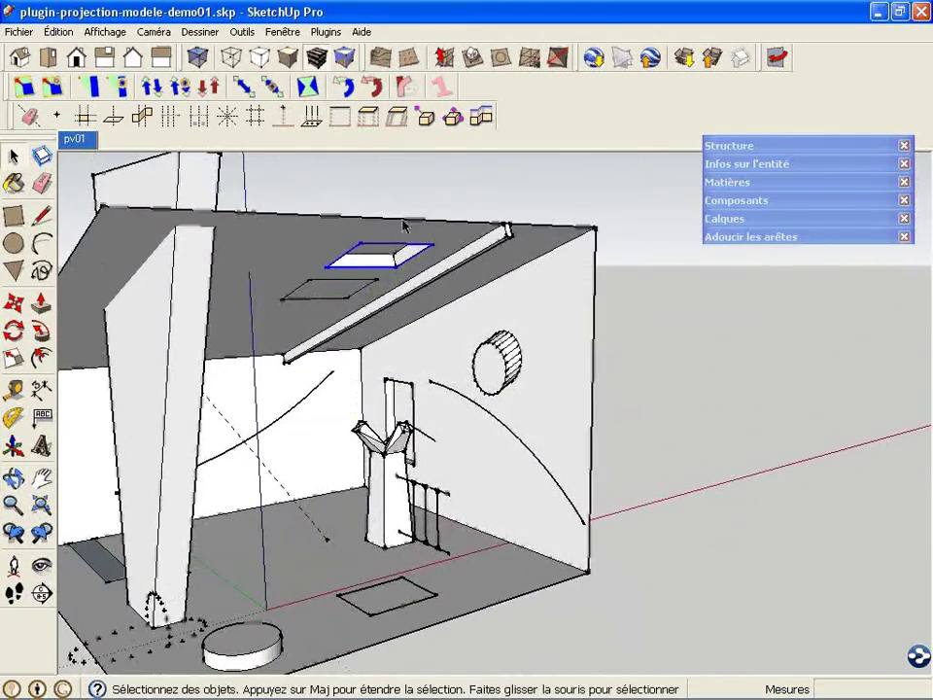
Project the rectangular face beside the roof's skylight onto the floor without creating faces
{"action": "left_click", "coordinate": [328, 291]}
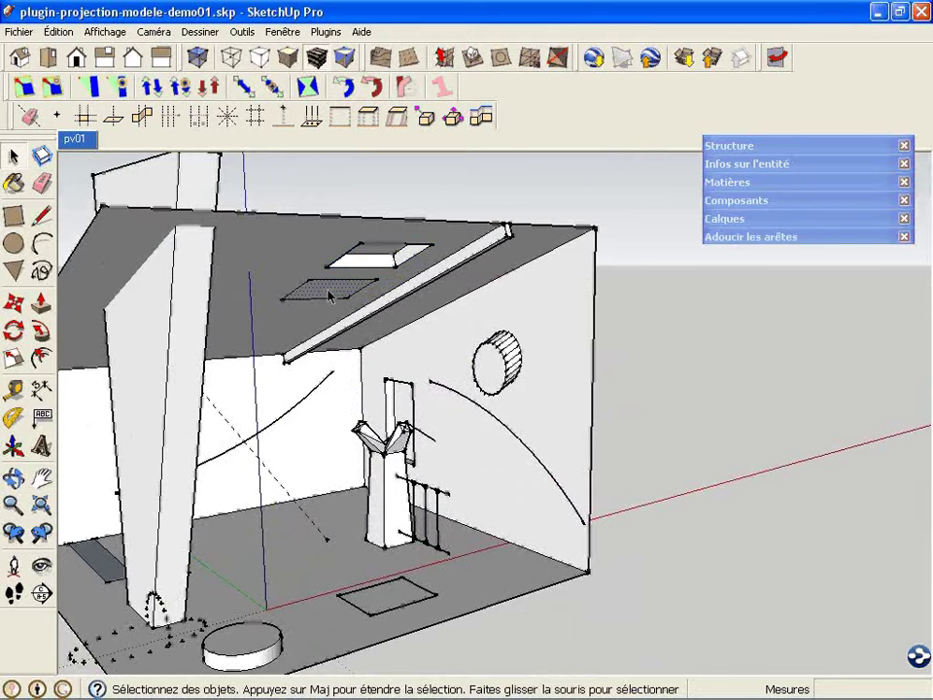
{"action": "left_click", "coordinate": [370, 118]}
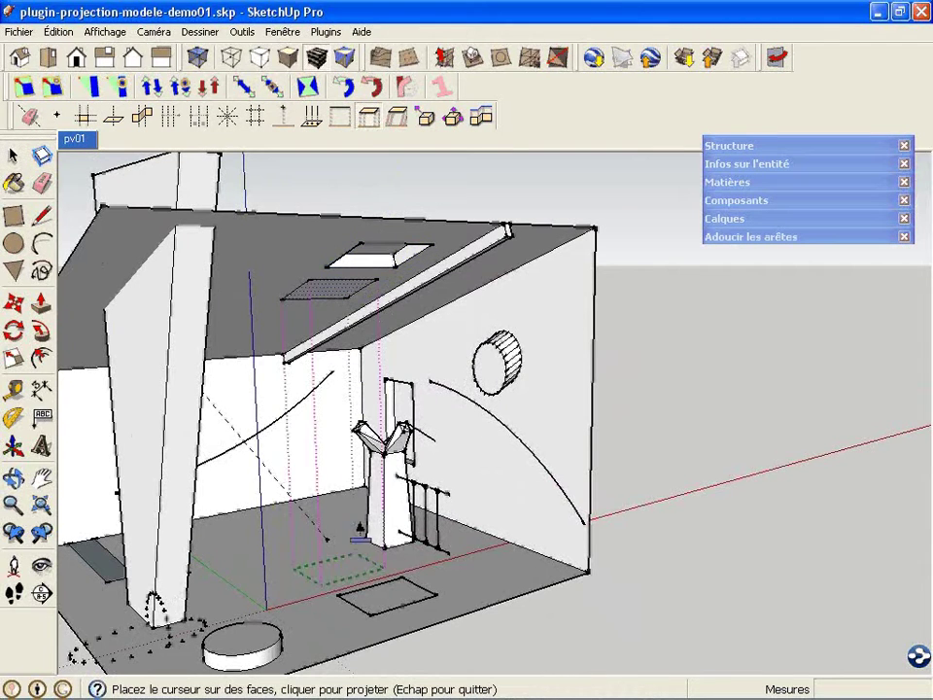
{"action": "left_click", "coordinate": [353, 563]}
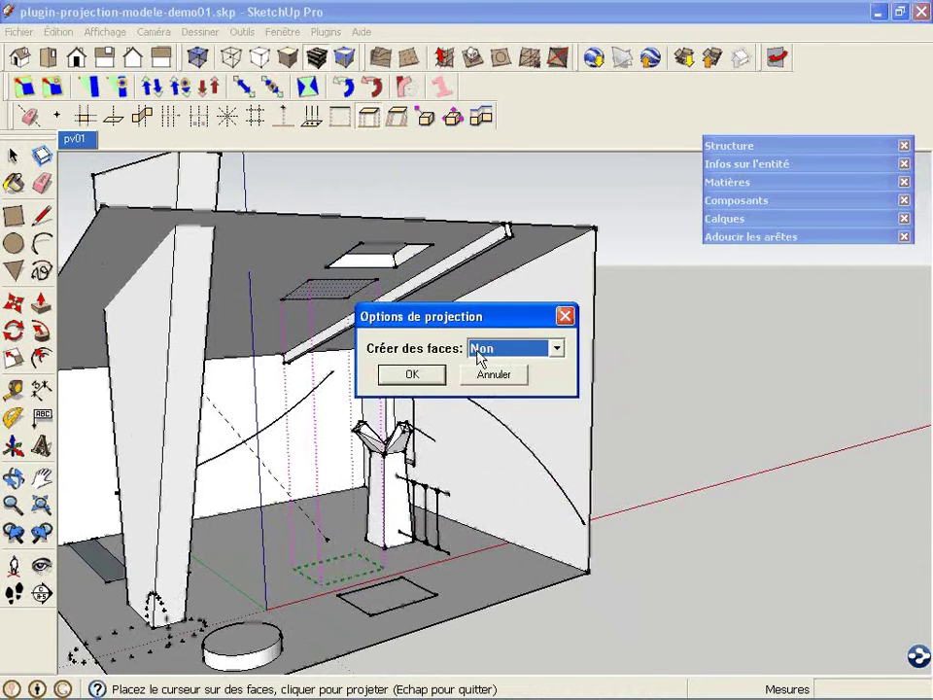
{"action": "left_click", "coordinate": [413, 375]}
{"action": "middle_click_drag", "start_coordinate": [341, 524], "coordinate": [306, 523]}
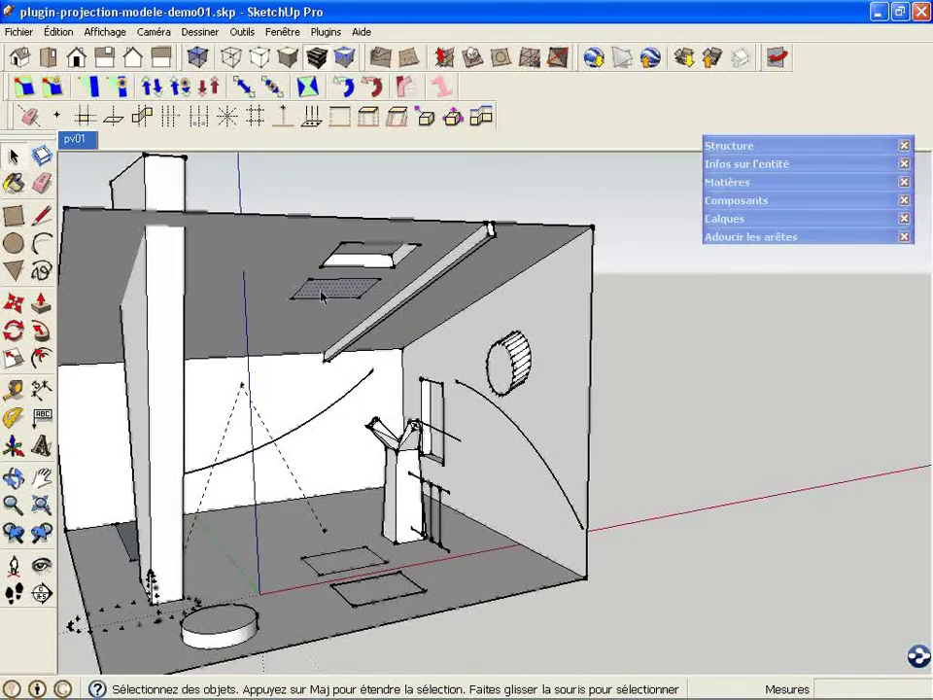
Examine the roof rectangles and their projections on the floor from several angles
{"action": "middle_click_drag", "start_coordinate": [343, 287], "coordinate": [446, 194]}
{"action": "scroll", "coordinate": [355, 272], "scroll_direction": "up", "scroll_amount": 2}
{"action": "scroll", "coordinate": [355, 275], "scroll_direction": "down", "scroll_amount": 2}
{"action": "middle_click_drag", "start_coordinate": [356, 275], "coordinate": [404, 204]}
{"action": "middle_click_drag", "start_coordinate": [332, 552], "coordinate": [319, 674]}
{"action": "scroll", "coordinate": [362, 536], "scroll_direction": "down", "scroll_amount": 2}
{"action": "middle_click_drag", "start_coordinate": [348, 549], "coordinate": [404, 498]}
{"action": "scroll", "coordinate": [412, 544], "scroll_direction": "down", "scroll_amount": 2}
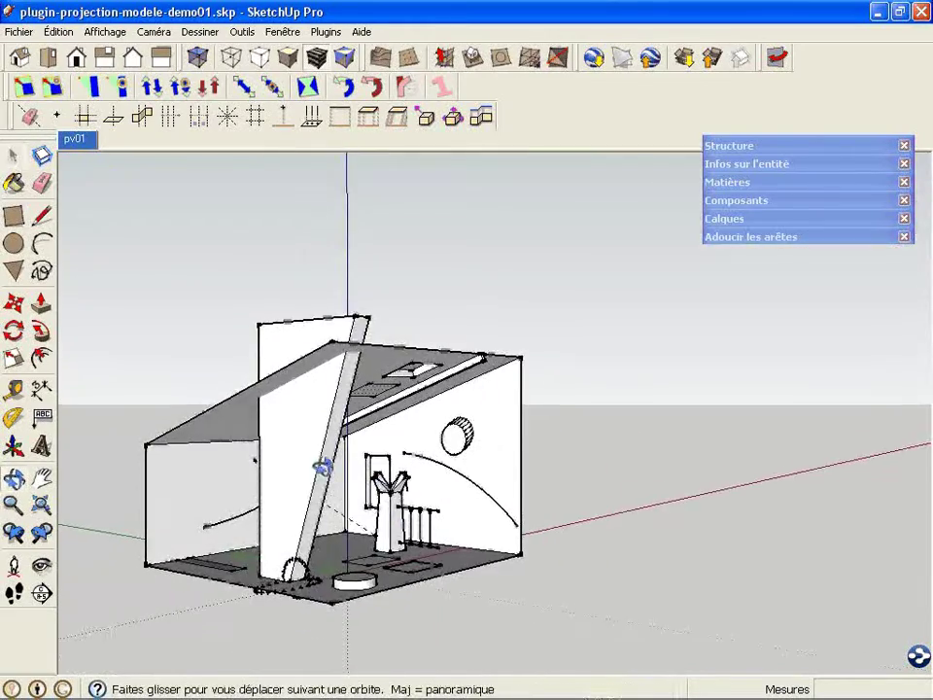
Project the floor's dark rectangular strip up to the roof along the side wall's vertical front edge, with "Créer des faces" set to Oui
{"action": "scroll", "coordinate": [247, 566], "scroll_direction": "up", "scroll_amount": 4}
{"action": "left_click", "coordinate": [216, 555]}
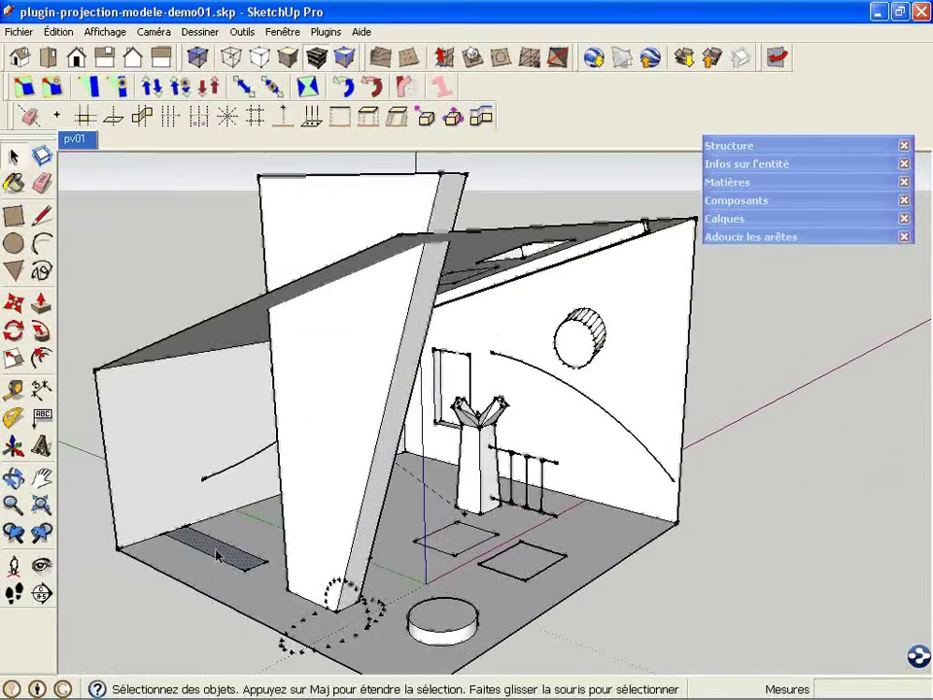
{"action": "left_click", "coordinate": [398, 118]}
{"action": "left_click", "coordinate": [678, 525]}
{"action": "left_click", "coordinate": [688, 351]}
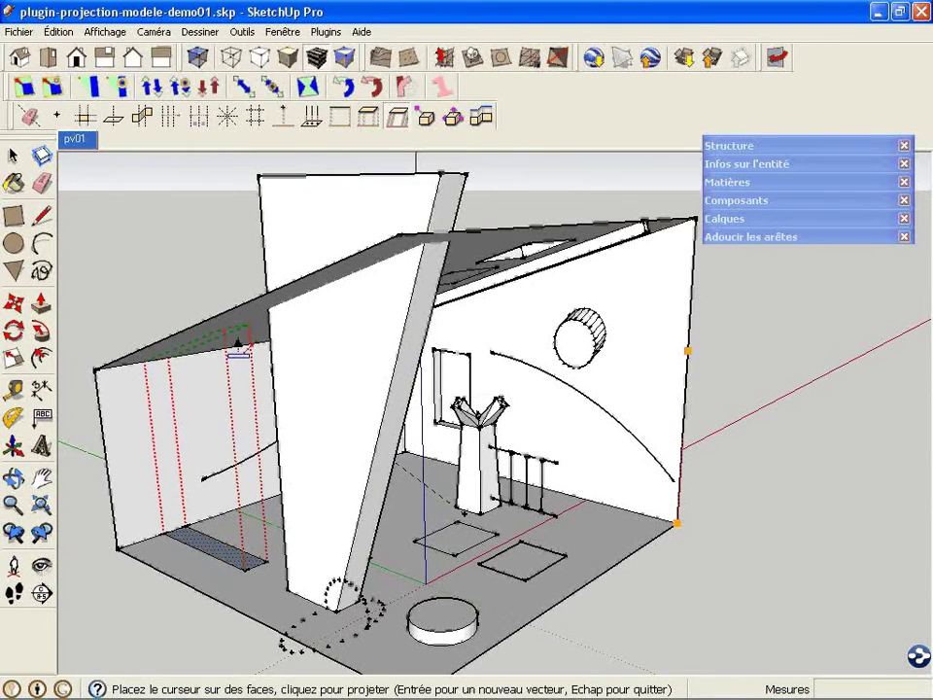
{"action": "left_click", "coordinate": [238, 344]}
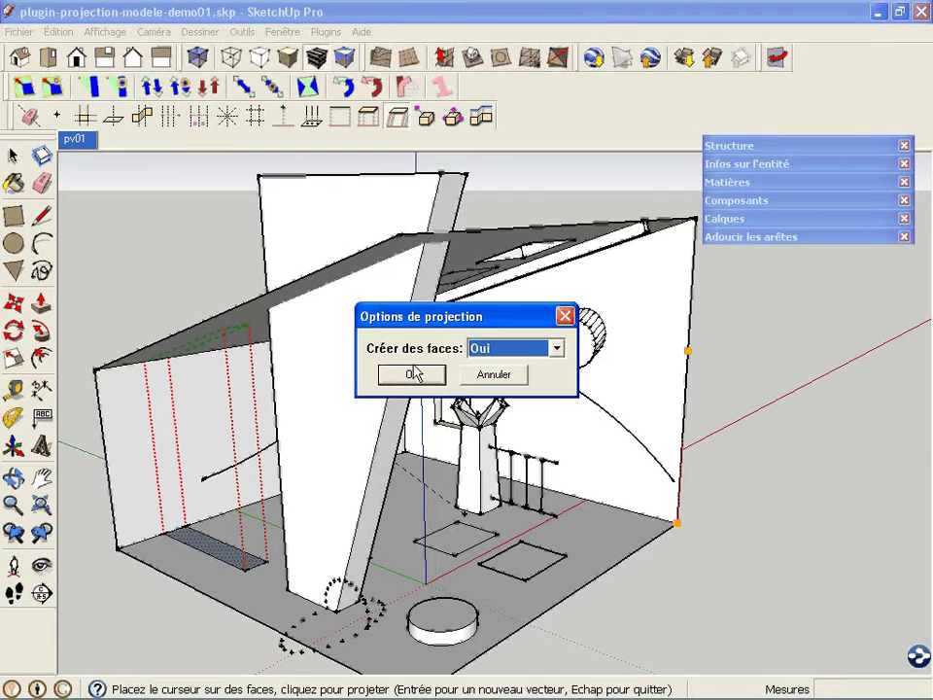
{"action": "left_click", "coordinate": [499, 351]}
{"action": "left_click", "coordinate": [504, 372]}
{"action": "left_click", "coordinate": [412, 375]}
{"action": "middle_click_drag", "start_coordinate": [379, 410], "coordinate": [329, 489]}
{"action": "key", "text": "Escape"}
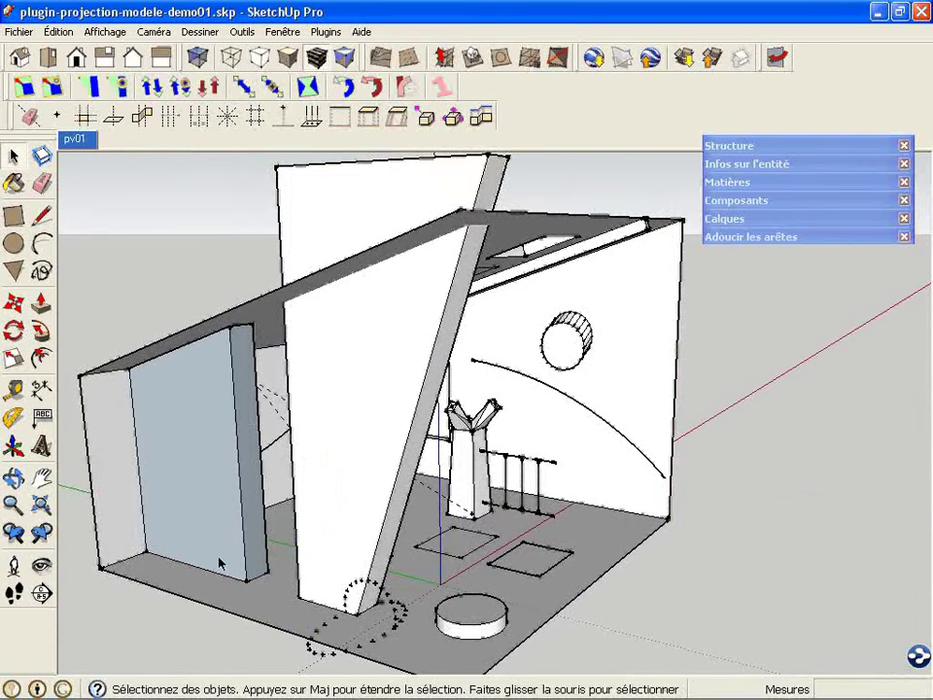
Project the selected face of the post's right branch up to the roof, creating faces, along a vector between two points on the wall cylinder's rim
{"action": "middle_click_drag", "start_coordinate": [252, 337], "coordinate": [345, 428]}
{"action": "scroll", "coordinate": [510, 435], "scroll_direction": "up", "scroll_amount": 6}
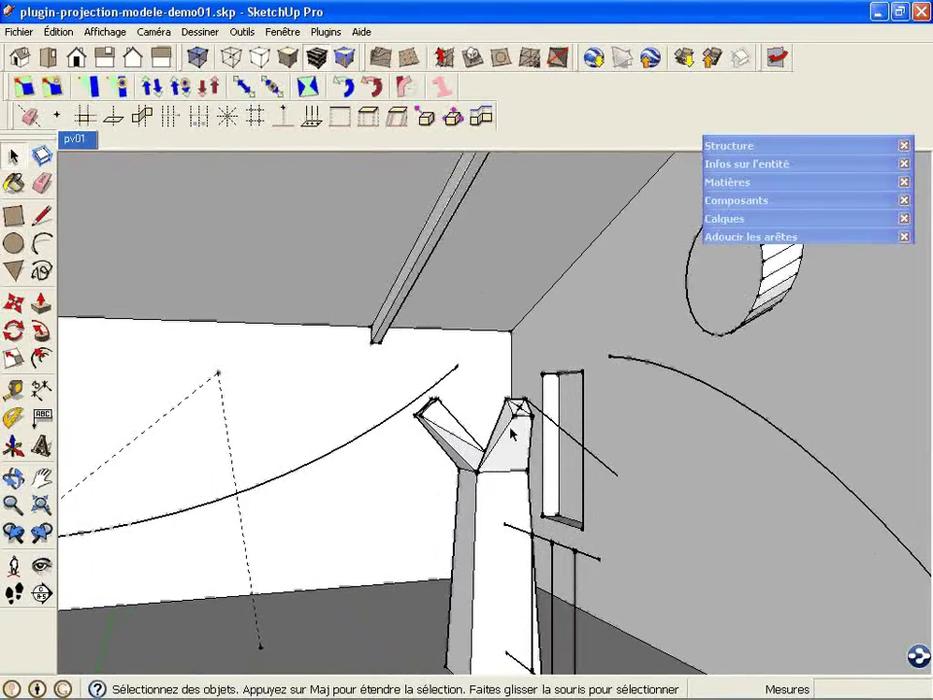
{"action": "scroll", "coordinate": [408, 451], "scroll_direction": "down", "scroll_amount": 4}
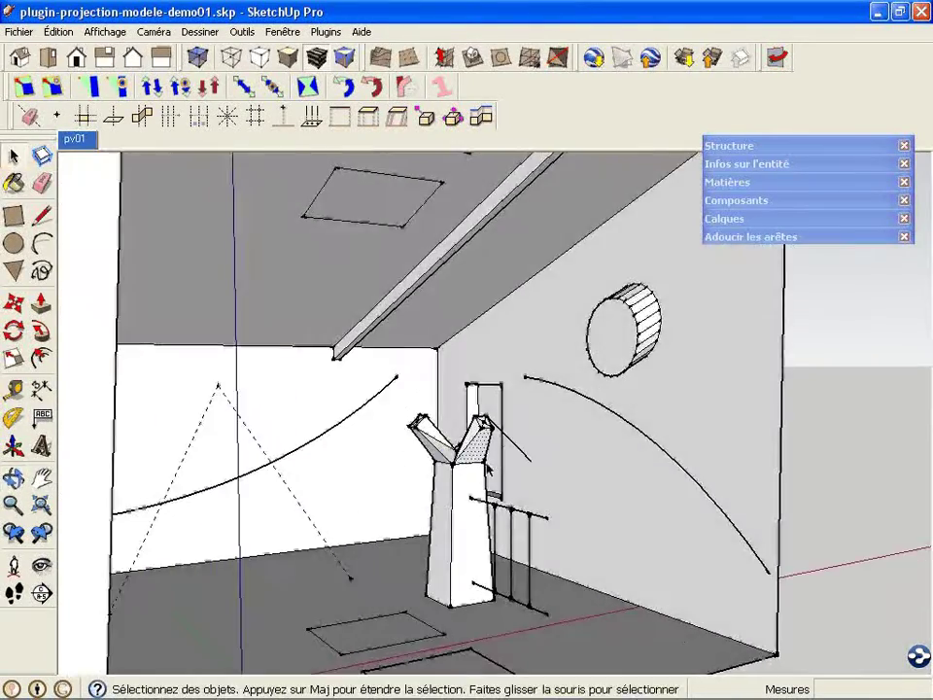
{"action": "middle_click_drag", "start_coordinate": [486, 445], "coordinate": [514, 435]}
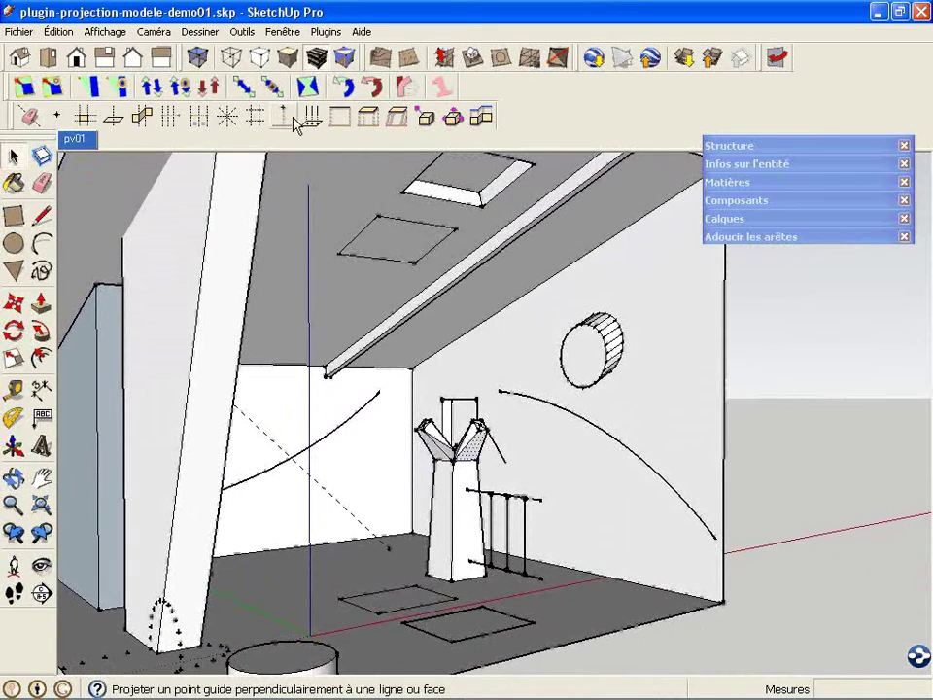
{"action": "left_click", "coordinate": [398, 118]}
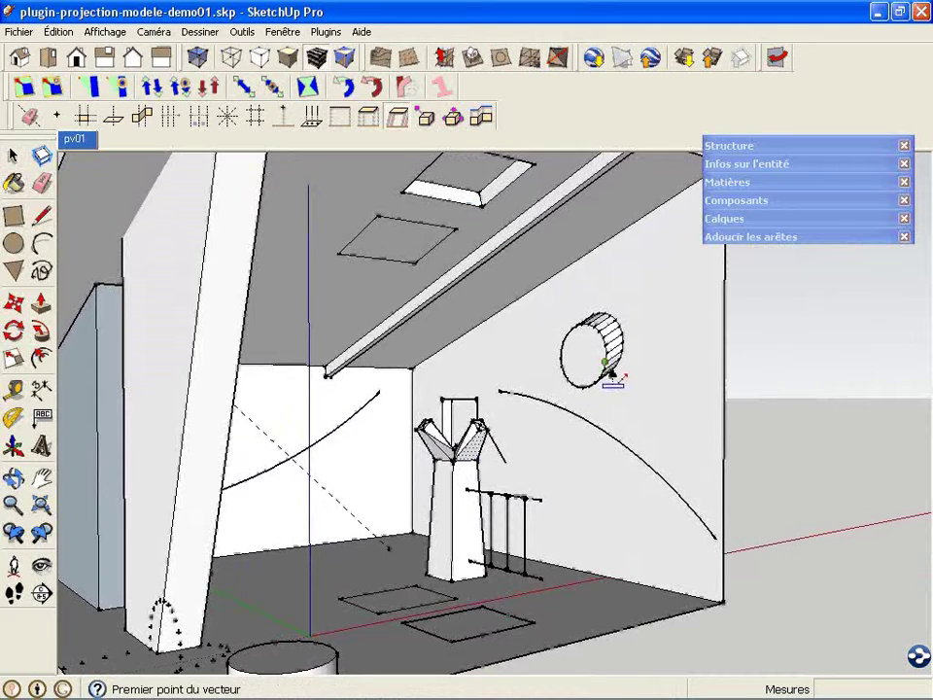
{"action": "scroll", "coordinate": [606, 345], "scroll_direction": "up", "scroll_amount": 4}
{"action": "left_click", "coordinate": [592, 335]}
{"action": "left_click", "coordinate": [600, 342]}
{"action": "scroll", "coordinate": [600, 342], "scroll_direction": "down", "scroll_amount": 4}
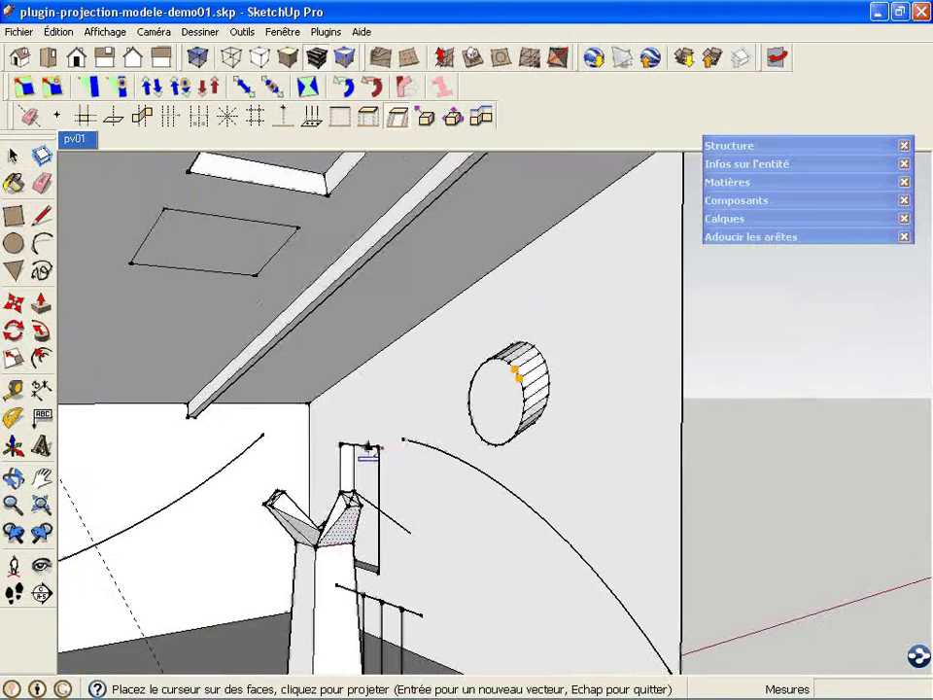
{"action": "left_click", "coordinate": [192, 313]}
{"action": "left_click", "coordinate": [427, 375]}
{"action": "middle_click_drag", "start_coordinate": [431, 381], "coordinate": [564, 403]}
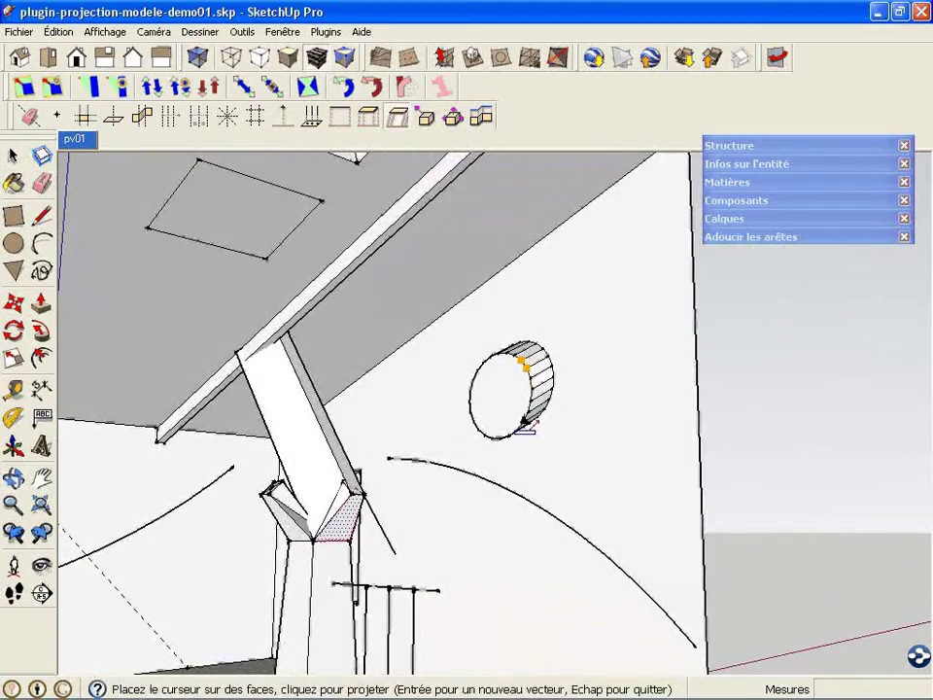
Undo the projection of the post's branch face towards the roof
{"action": "key", "text": "ctrl+z"}
{"action": "scroll", "coordinate": [365, 483], "scroll_direction": "down", "scroll_amount": 3}
{"action": "middle_click_drag", "start_coordinate": [366, 483], "coordinate": [447, 363]}
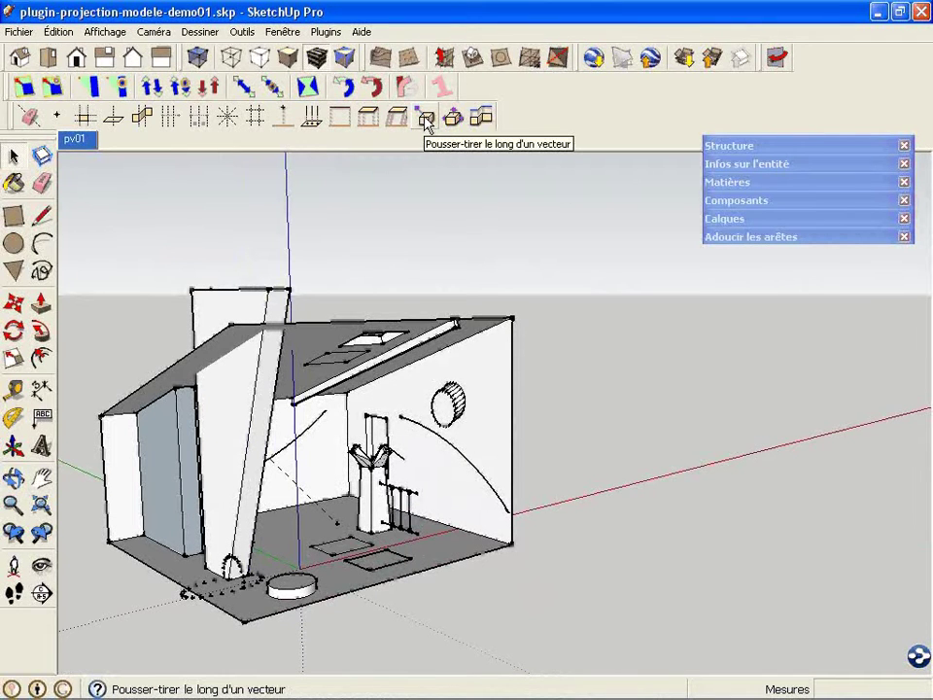
Push/pull the selected face of the post's right branch along a vector between two corners of the branch's end
{"action": "scroll", "coordinate": [288, 352], "scroll_direction": "up", "scroll_amount": 6}
{"action": "middle_click_drag", "start_coordinate": [291, 361], "coordinate": [414, 473]}
{"action": "scroll", "coordinate": [411, 473], "scroll_direction": "up", "scroll_amount": 6}
{"action": "scroll", "coordinate": [373, 441], "scroll_direction": "down", "scroll_amount": 4}
{"action": "left_click", "coordinate": [425, 117]}
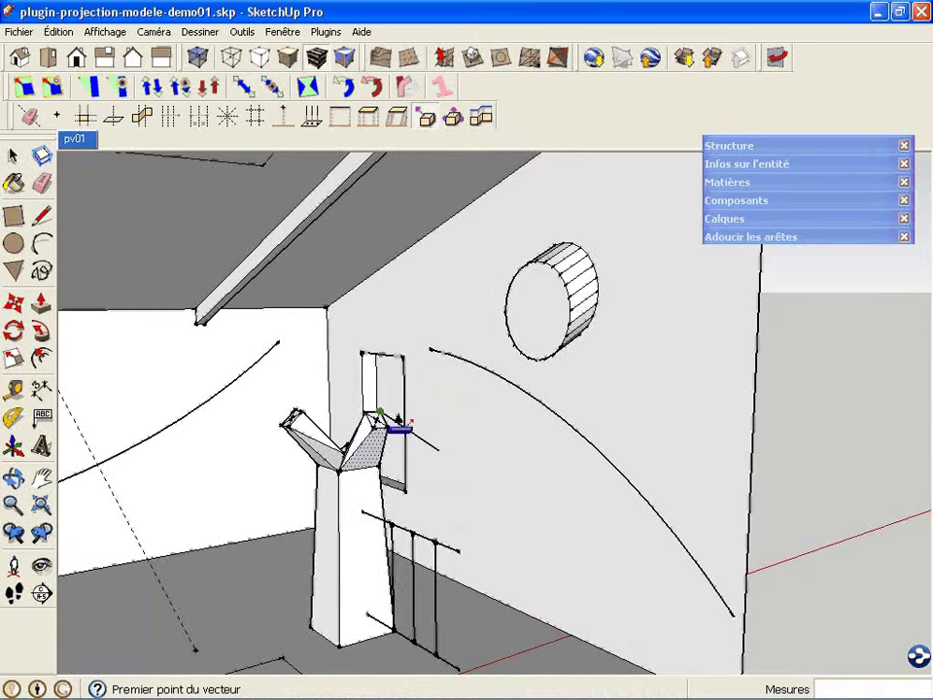
{"action": "left_click", "coordinate": [364, 413]}
{"action": "left_click", "coordinate": [372, 427]}
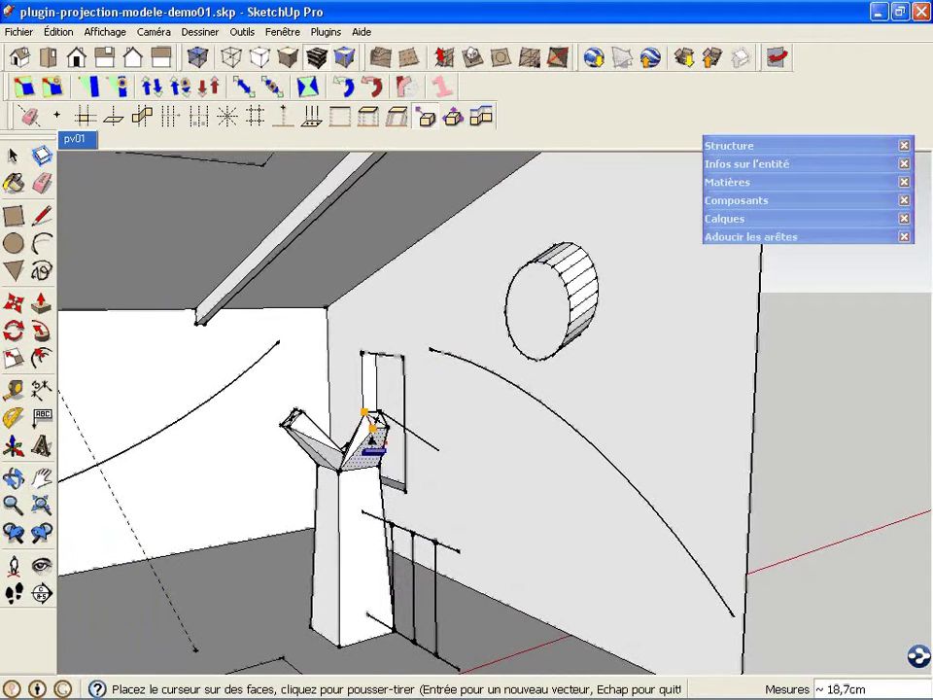
{"action": "mouse_move", "coordinate": [379, 505]}
{"action": "middle_mouse_down"}
{"action": "mouse_move", "coordinate": [460, 453]}
{"action": "mouse_move", "coordinate": [389, 493]}
{"action": "middle_mouse_up"}
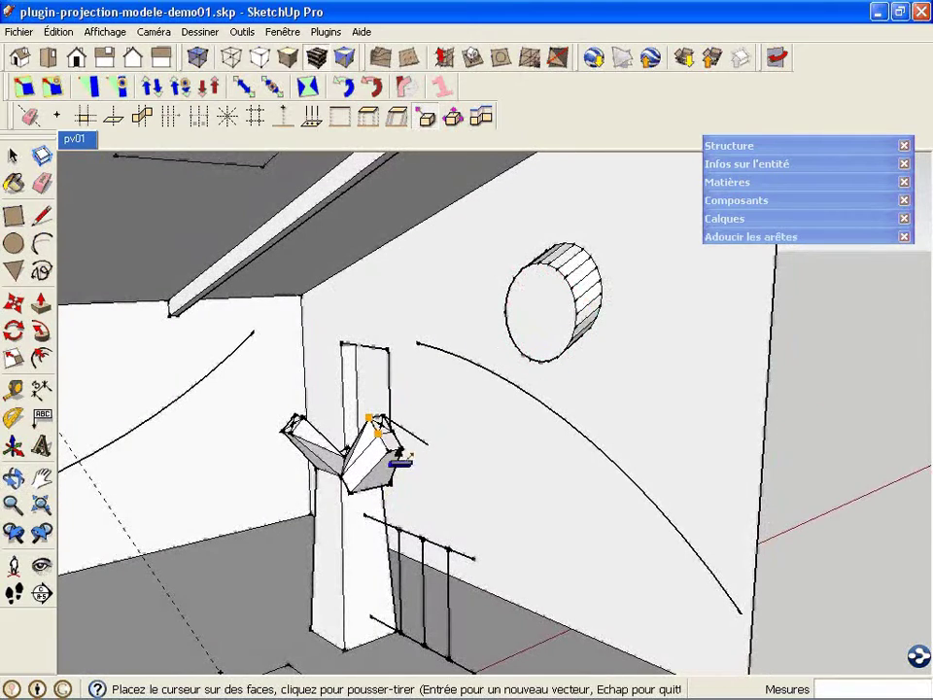
{"action": "key", "text": "Escape"}
{"action": "scroll", "coordinate": [398, 429], "scroll_direction": "down", "scroll_amount": 3}
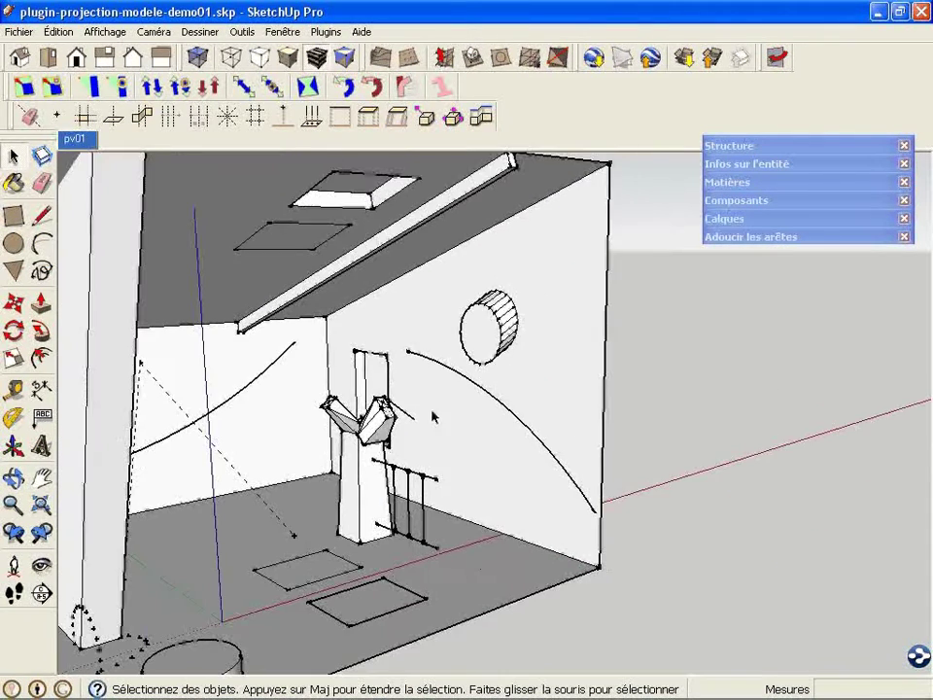
Try a push/pull along a vector drawn between the two ends of the roof beam
{"action": "left_click", "coordinate": [426, 118]}
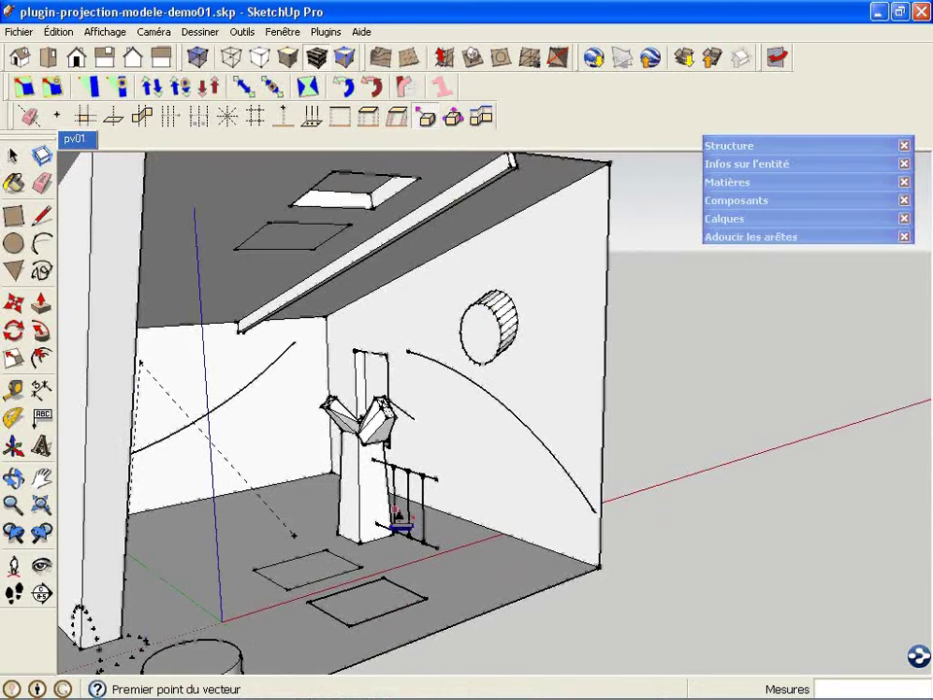
{"action": "scroll", "coordinate": [342, 493], "scroll_direction": "down", "scroll_amount": 2}
{"action": "left_click", "coordinate": [290, 347]}
{"action": "left_click", "coordinate": [466, 265]}
{"action": "scroll", "coordinate": [380, 440], "scroll_direction": "up", "scroll_amount": 3}
{"action": "scroll", "coordinate": [385, 442], "scroll_direction": "down", "scroll_amount": 3}
{"action": "middle_click_drag", "start_coordinate": [334, 490], "coordinate": [433, 502]}
{"action": "key", "text": "space"}
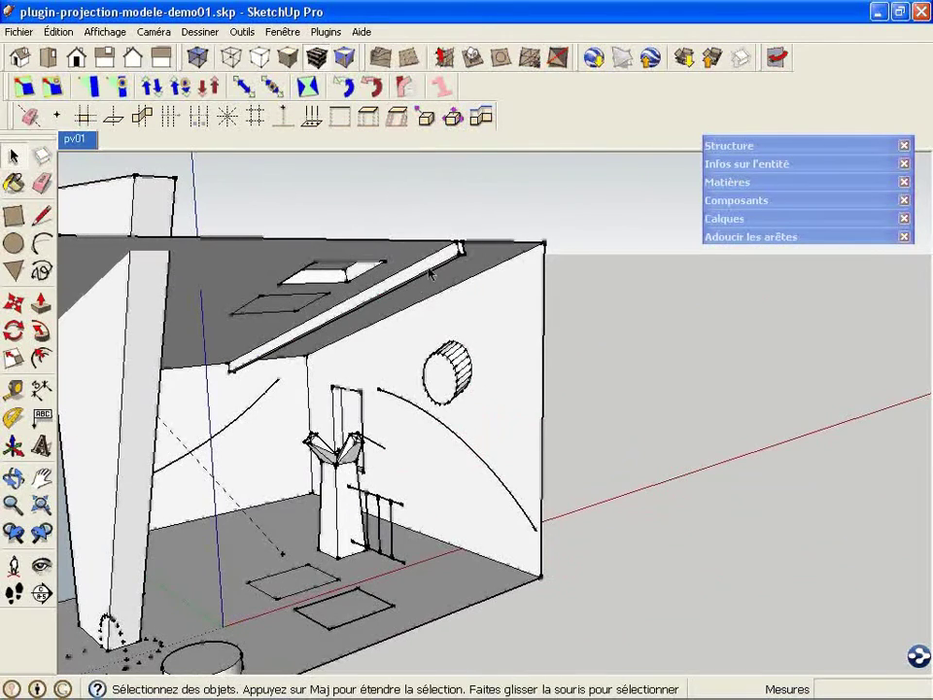
Push/pull the side and underside faces of the roof beam together by a distance of 10 cm
{"action": "scroll", "coordinate": [433, 272], "scroll_direction": "up", "scroll_amount": 6}
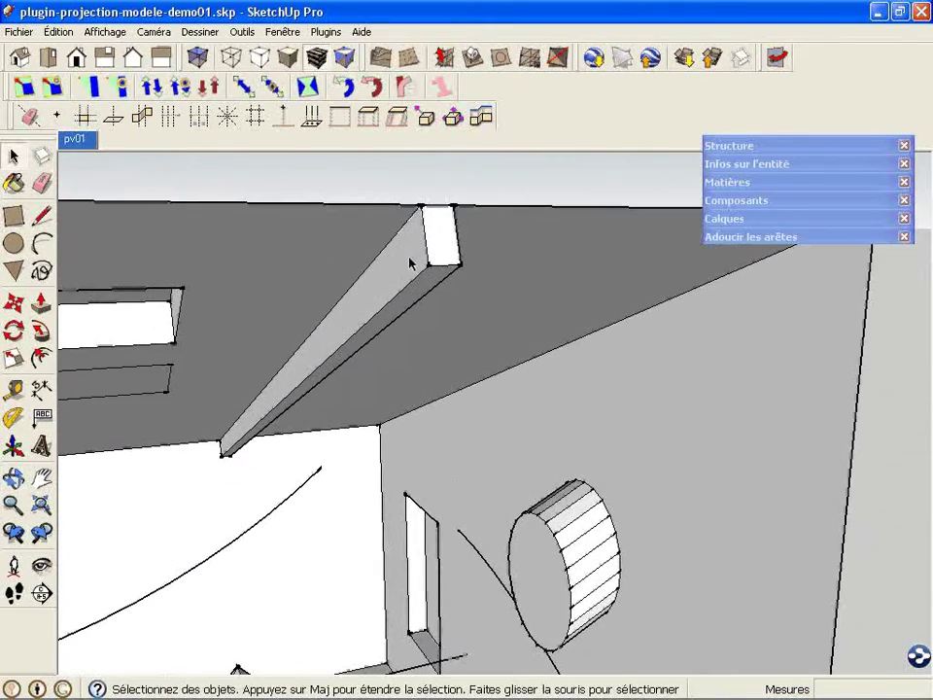
{"action": "left_click", "coordinate": [418, 273], "text": "ctrl"}
{"action": "mouse_move", "coordinate": [433, 289]}
{"action": "middle_mouse_down"}
{"action": "mouse_move", "coordinate": [337, 246]}
{"action": "mouse_move", "coordinate": [279, 185]}
{"action": "mouse_move", "coordinate": [359, 270]}
{"action": "mouse_move", "coordinate": [566, 312]}
{"action": "mouse_move", "coordinate": [437, 276]}
{"action": "middle_mouse_up"}
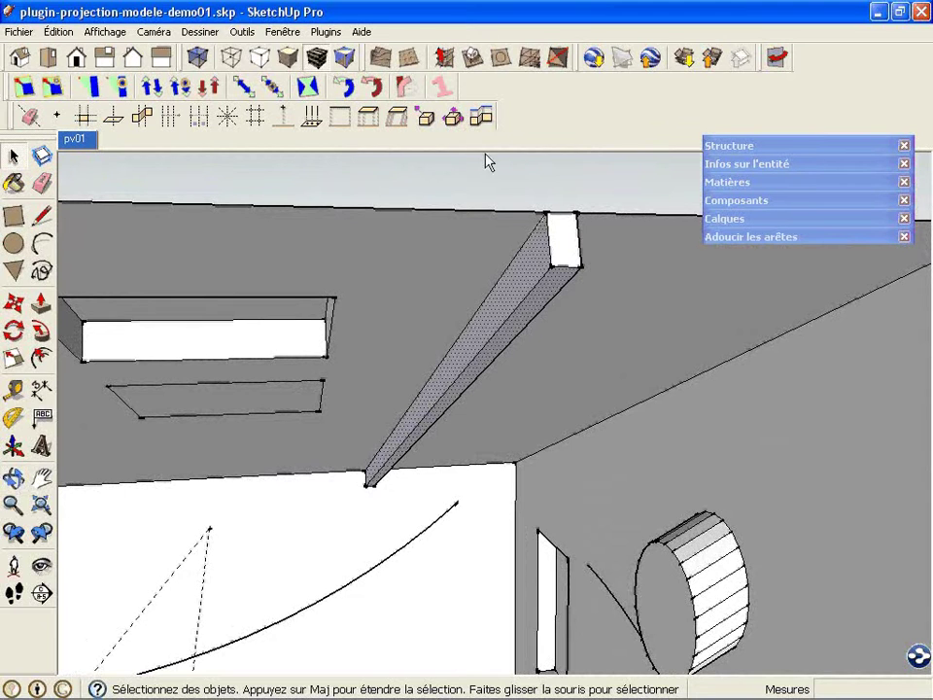
{"action": "left_click", "coordinate": [453, 118]}
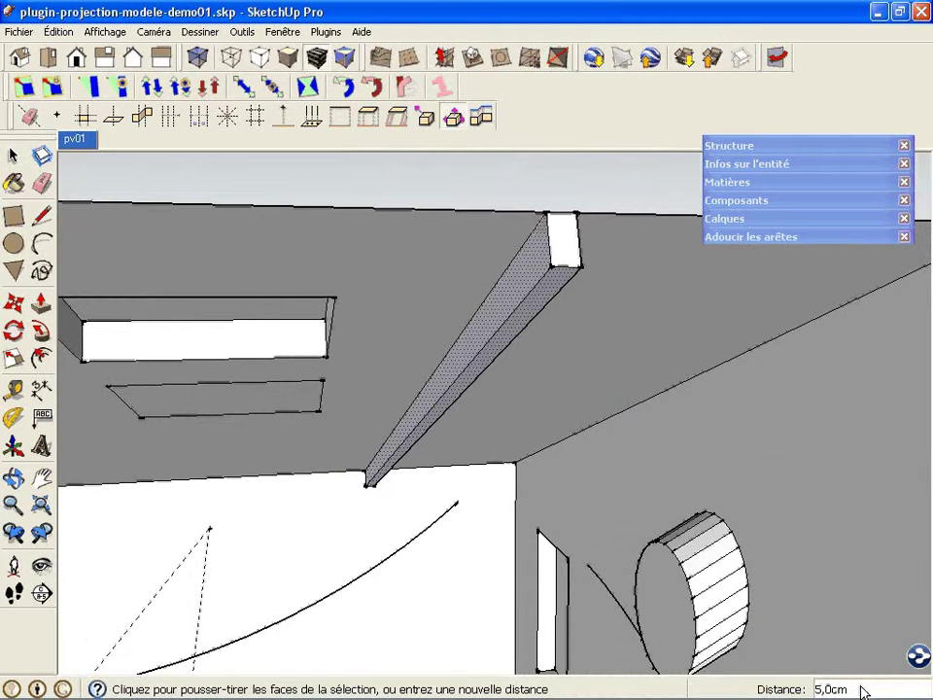
{"action": "type", "text": "10"}
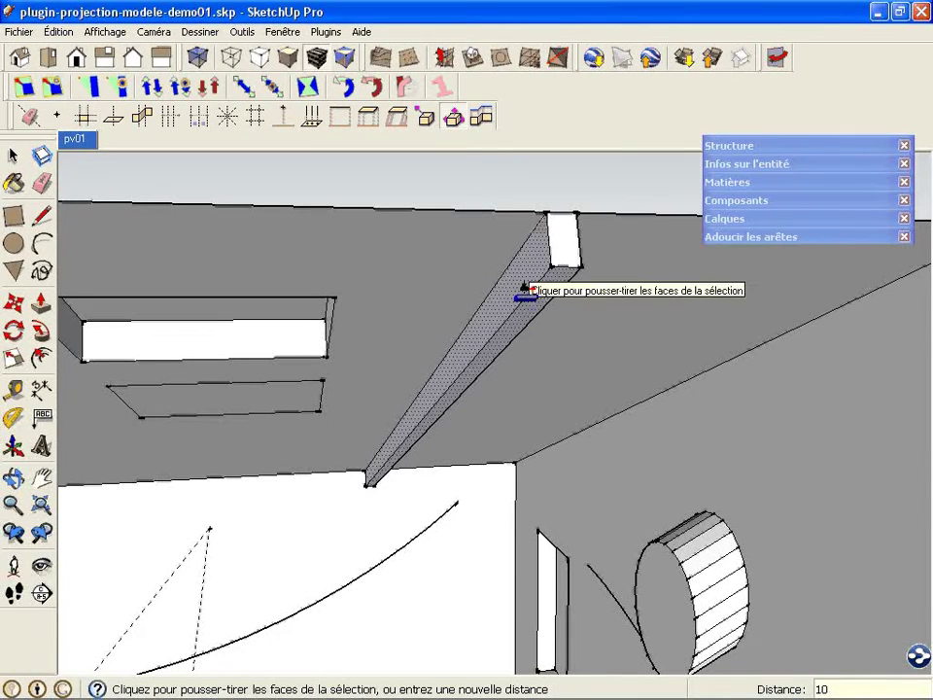
{"action": "key", "text": "Return"}
{"action": "middle_click_drag", "start_coordinate": [565, 394], "coordinate": [530, 417]}
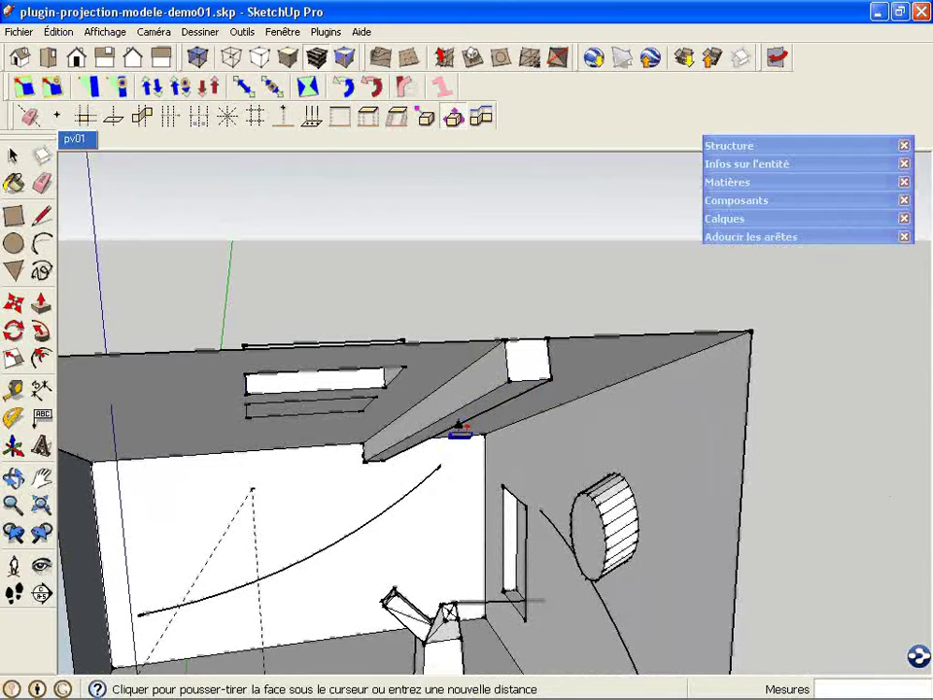
{"action": "key", "text": "space"}
{"action": "scroll", "coordinate": [455, 274], "scroll_direction": "down", "scroll_amount": 4}
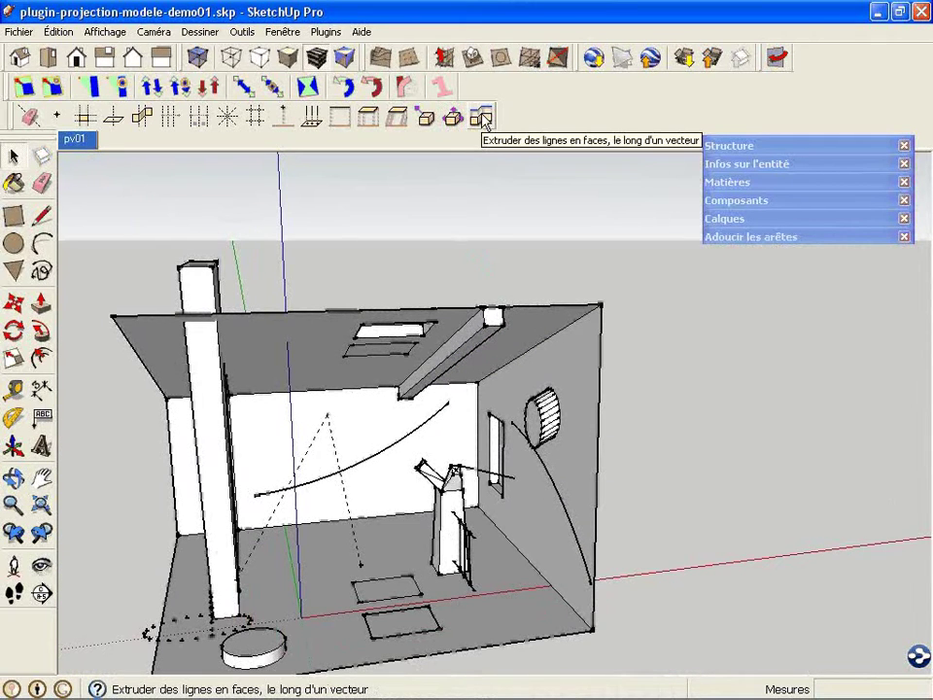
Open the group of arcs and extrude the side-wall arc into a curved surface along the red axis
{"action": "double_click", "coordinate": [393, 448]}
{"action": "middle_click_drag", "start_coordinate": [388, 293], "coordinate": [497, 411]}
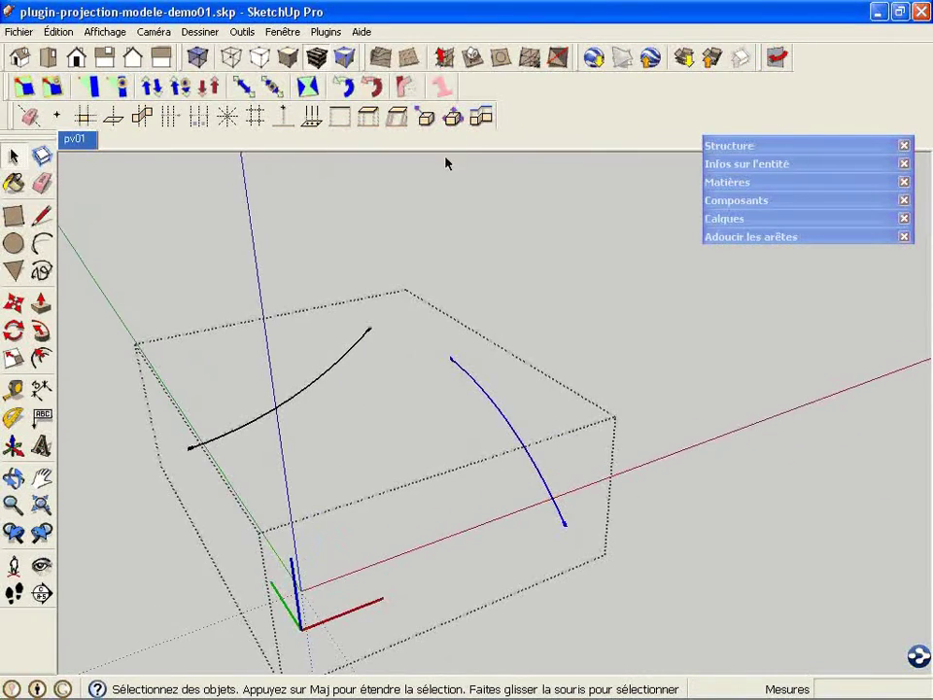
{"action": "left_click", "coordinate": [481, 117]}
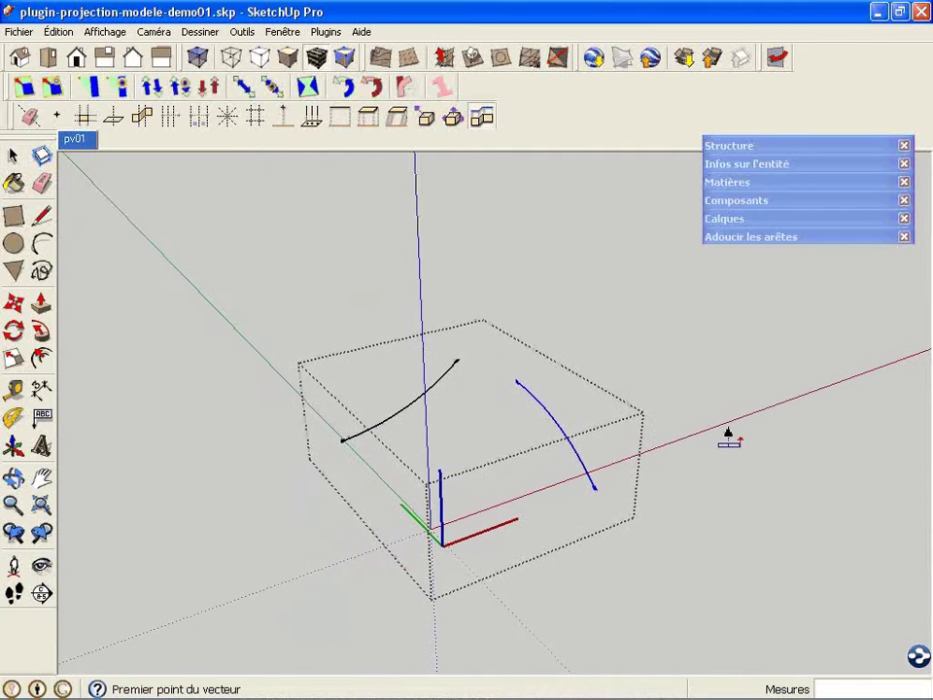
{"action": "left_click", "coordinate": [430, 535]}
{"action": "left_click", "coordinate": [177, 623]}
{"action": "key", "text": "space"}
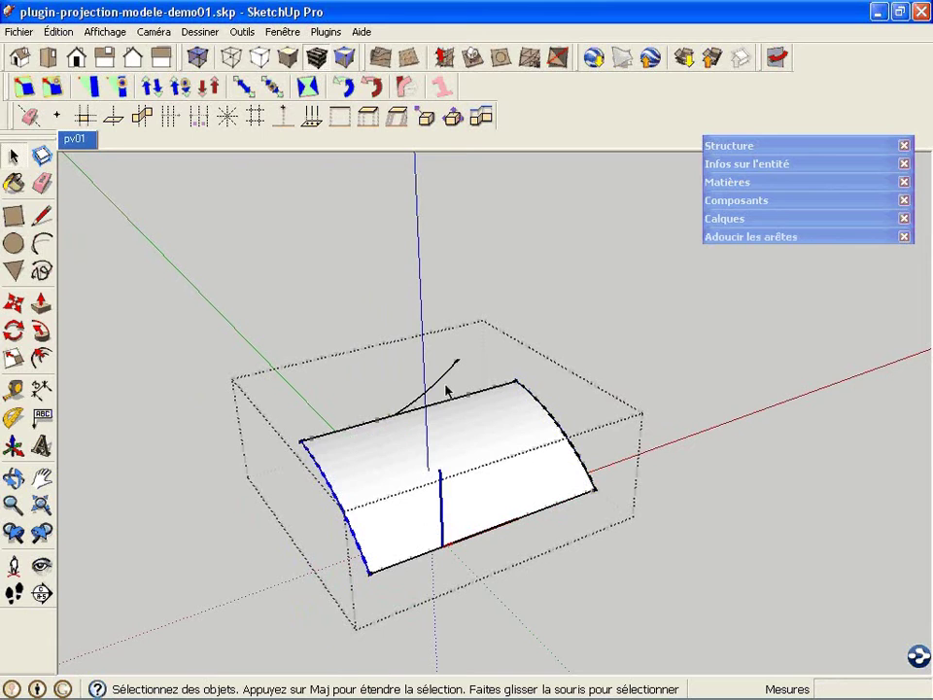
Extrude the back-wall arc into a curved surface along the green axis so it crosses the first surface
{"action": "left_click", "coordinate": [450, 375]}
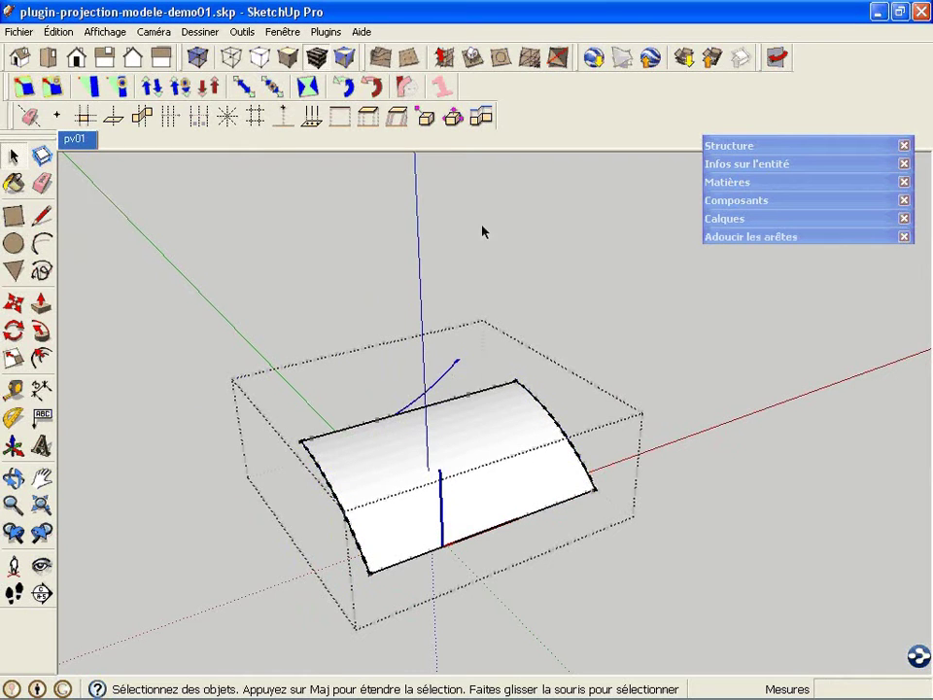
{"action": "left_click", "coordinate": [481, 118]}
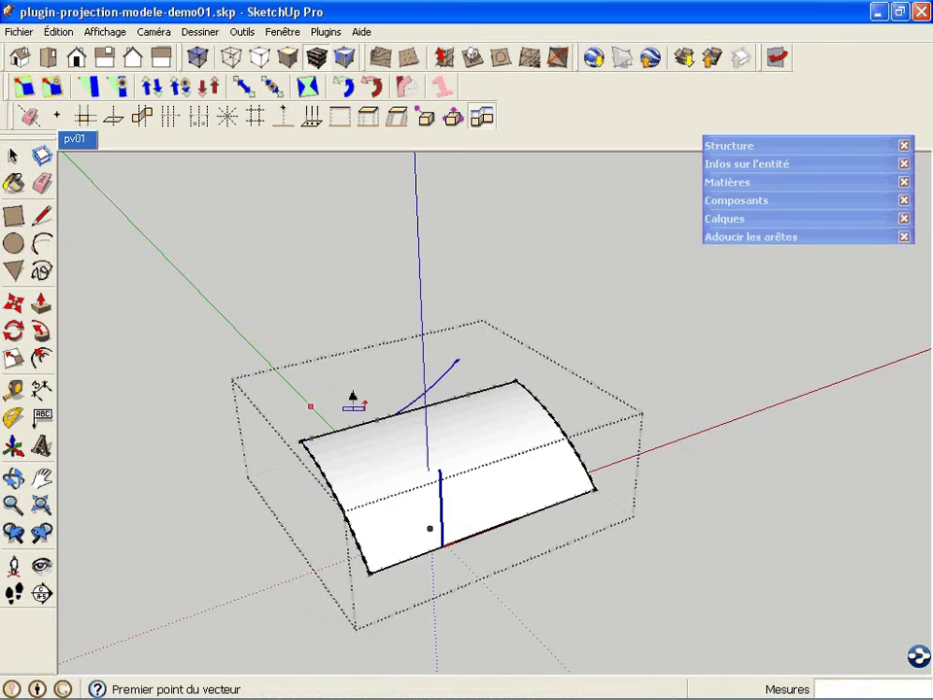
{"action": "left_click", "coordinate": [217, 312]}
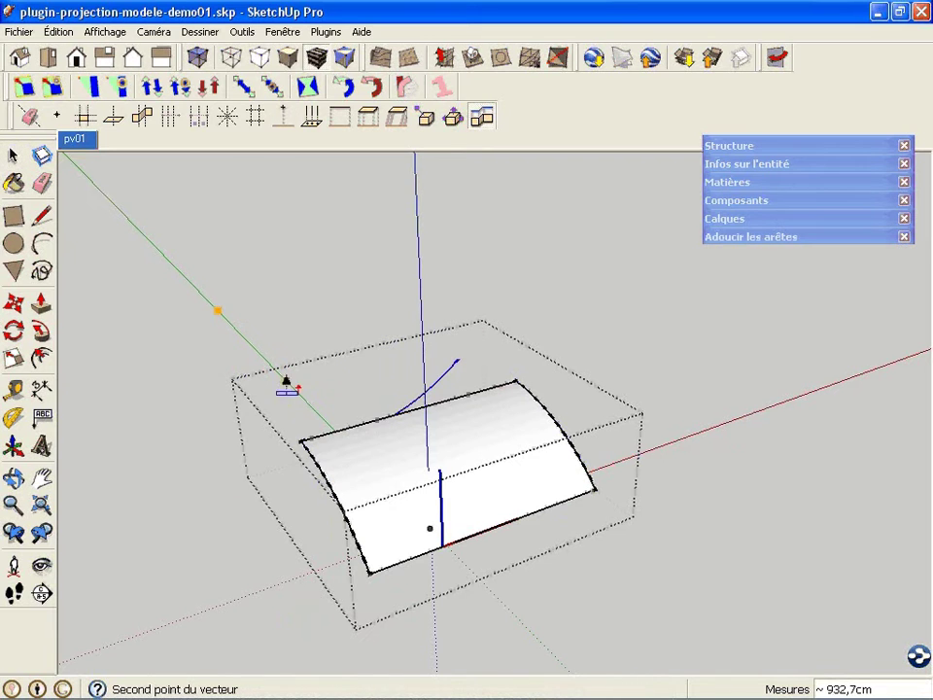
{"action": "left_click", "coordinate": [517, 633]}
{"action": "key", "text": "space"}
Intersect the two curved surfaces with each other, using the intersection with the selection
{"action": "double_click", "coordinate": [452, 449]}
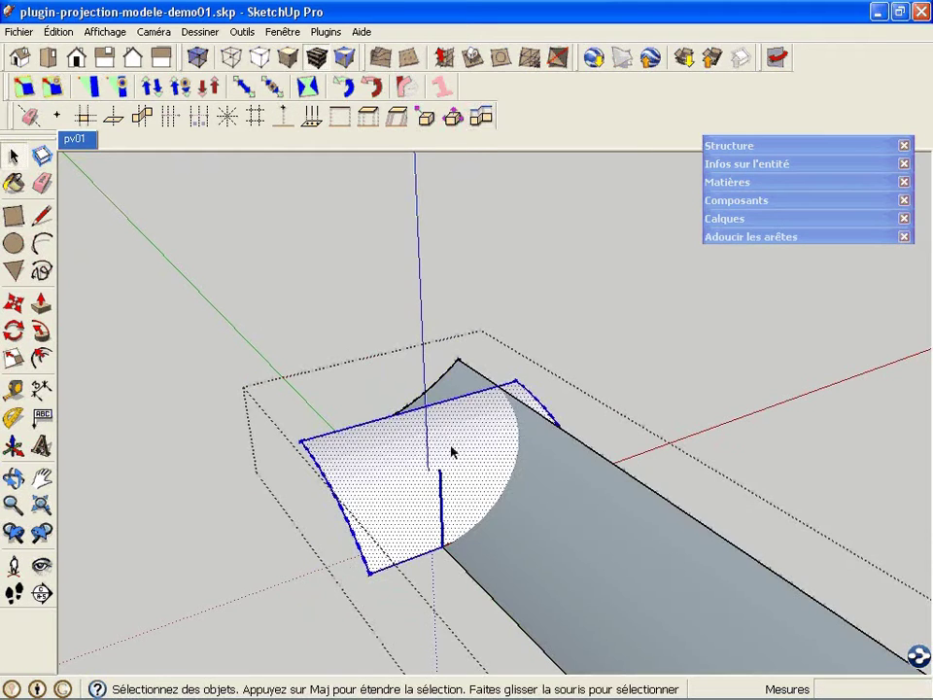
{"action": "left_click", "coordinate": [569, 512], "text": "ctrl"}
{"action": "right_click", "coordinate": [556, 484]}
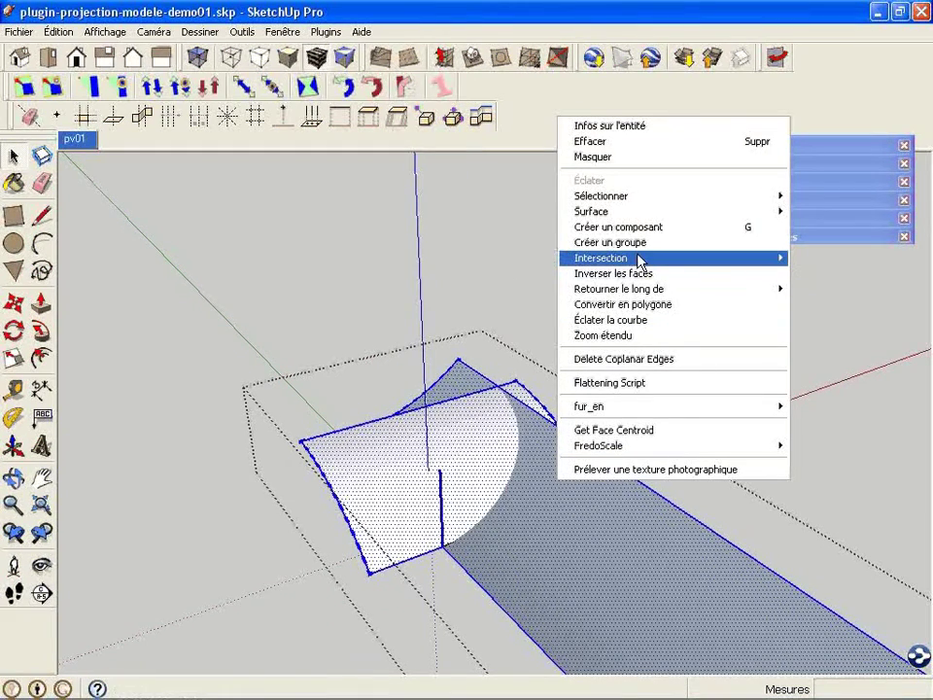
{"action": "mouse_move", "coordinate": [639, 258]}
{"action": "left_click", "coordinate": [501, 290]}
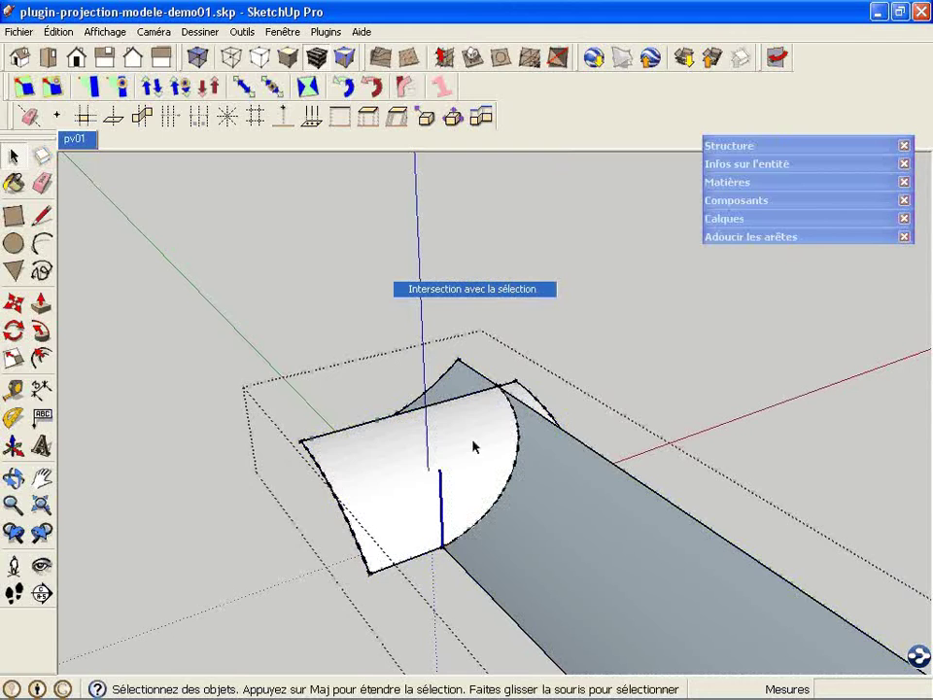
Delete the pieces of both curved surfaces, keeping only their intersection curve
{"action": "left_click", "coordinate": [339, 473]}
{"action": "key", "text": "Delete"}
{"action": "left_click", "coordinate": [526, 394]}
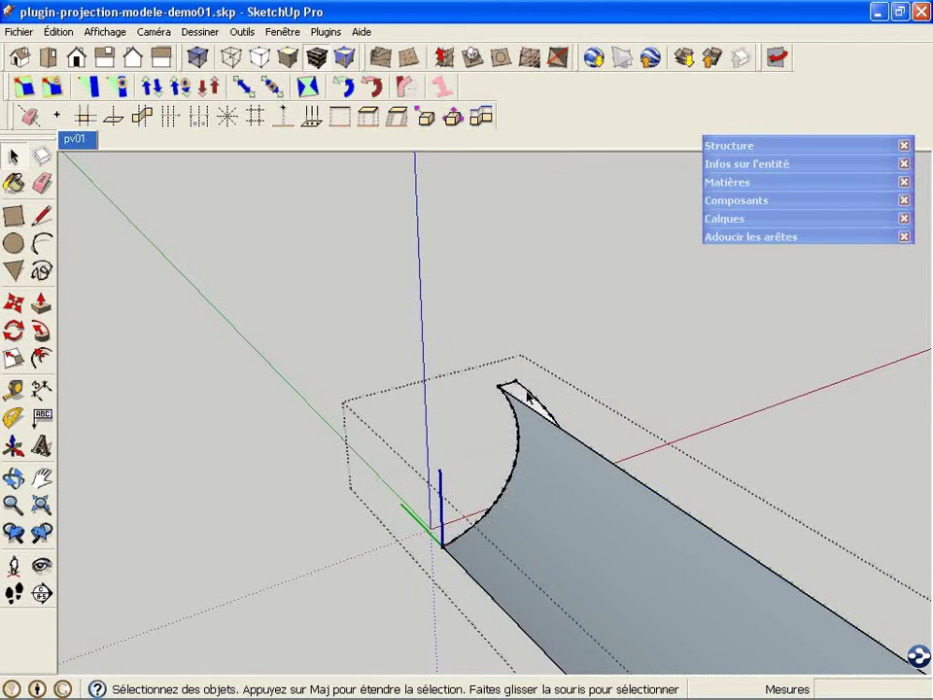
{"action": "key", "text": "Delete"}
{"action": "left_click", "coordinate": [548, 463]}
{"action": "key", "text": "Delete"}
{"action": "middle_click_drag", "start_coordinate": [548, 462], "coordinate": [488, 492]}
{"action": "left_click", "coordinate": [581, 352]}
{"action": "middle_click_drag", "start_coordinate": [581, 351], "coordinate": [412, 493]}
Try to extrude the whole intersection curve into faces along a short upward vector near the origin
{"action": "double_click", "coordinate": [425, 513]}
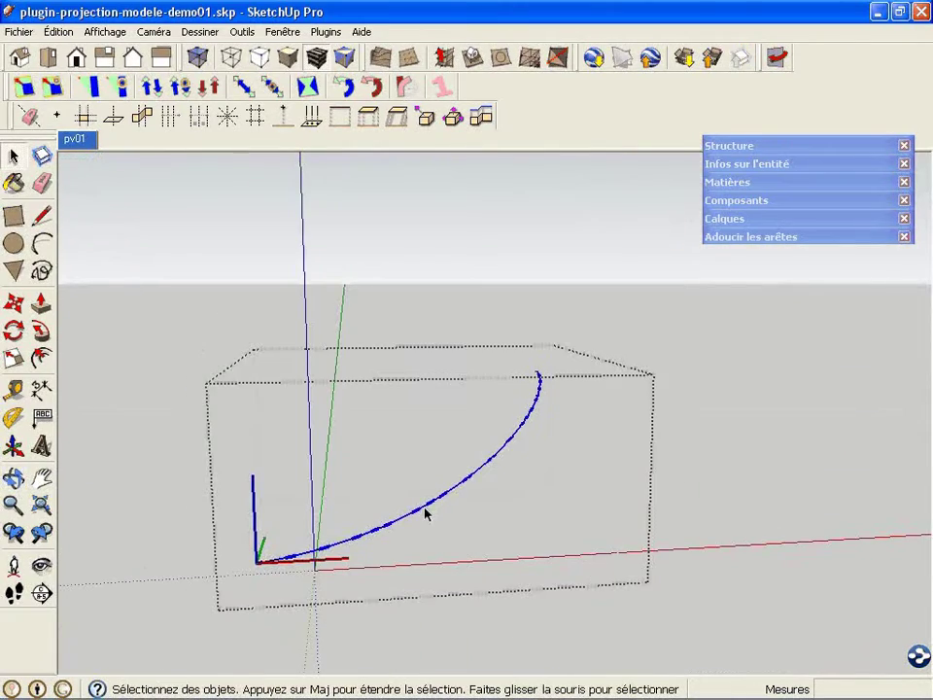
{"action": "middle_click_drag", "start_coordinate": [298, 498], "coordinate": [433, 366]}
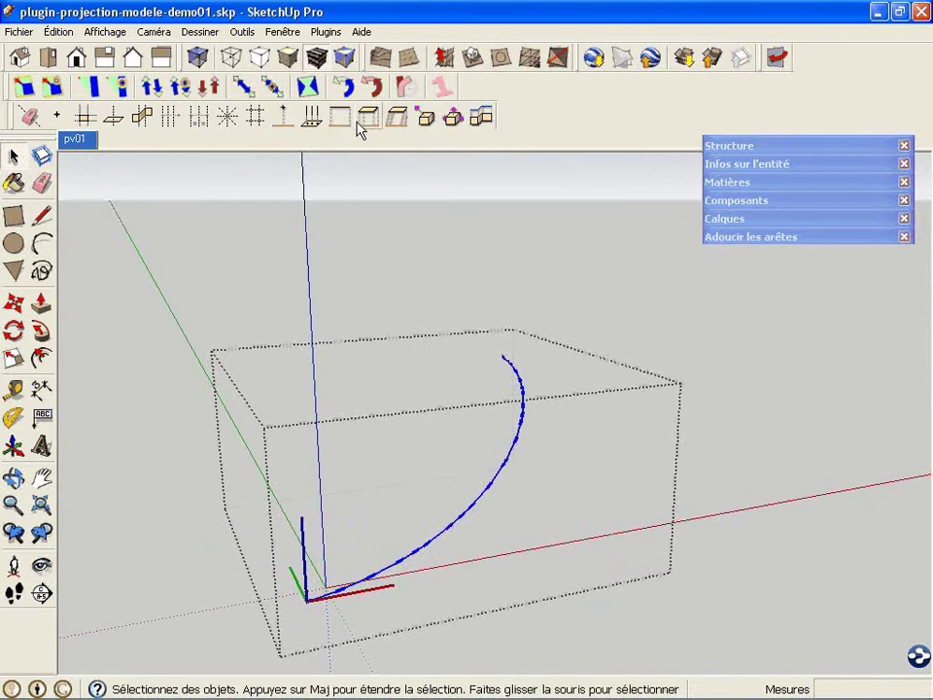
{"action": "left_click", "coordinate": [483, 119]}
{"action": "left_click", "coordinate": [328, 600]}
{"action": "left_click", "coordinate": [323, 522]}
{"action": "mouse_move", "coordinate": [400, 494]}
{"action": "middle_mouse_down"}
{"action": "mouse_move", "coordinate": [600, 396]}
{"action": "mouse_move", "coordinate": [386, 510]}
{"action": "middle_mouse_up"}
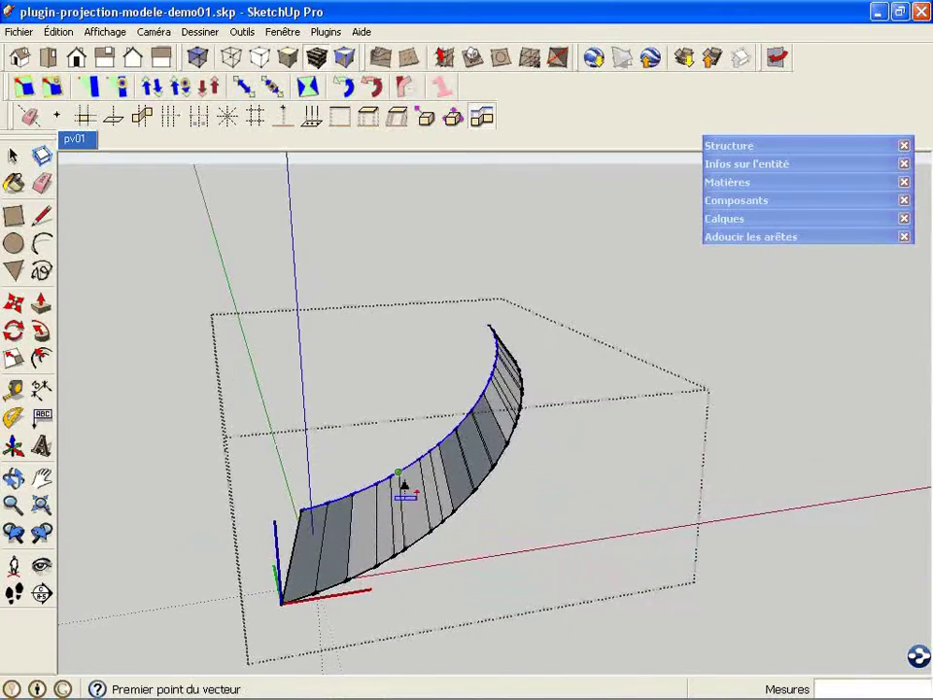
{"action": "key", "text": "ctrl+z"}
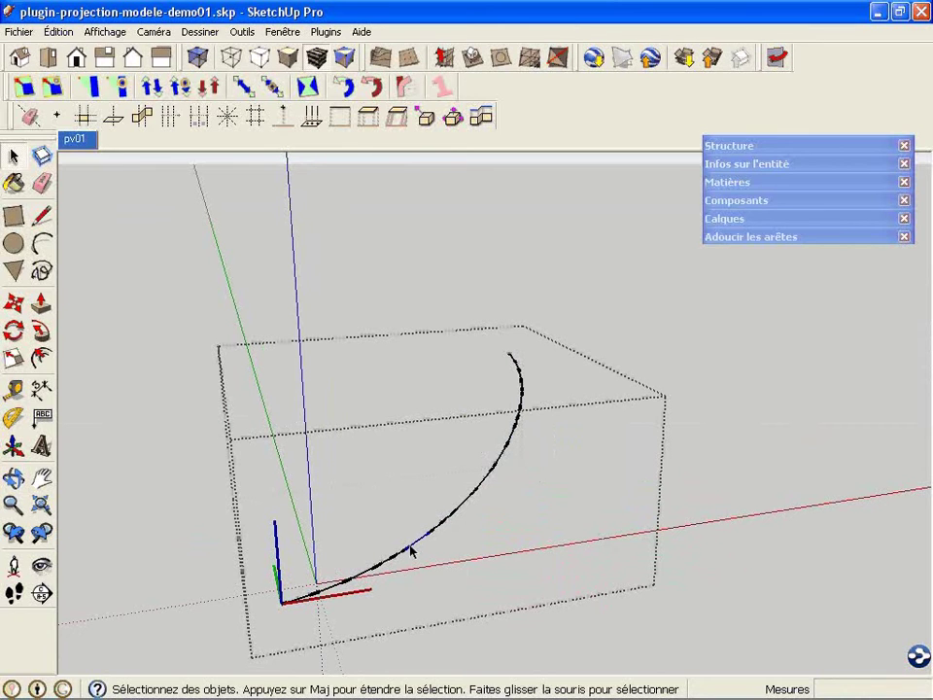
Extrude the intersection curve into a vertical band of faces along the blue axis, and close the group
{"action": "left_click", "coordinate": [480, 118]}
{"action": "middle_click_drag", "start_coordinate": [315, 564], "coordinate": [356, 630]}
{"action": "left_click", "coordinate": [355, 630]}
{"action": "left_click", "coordinate": [350, 577]}
{"action": "middle_click_drag", "start_coordinate": [350, 583], "coordinate": [316, 483]}
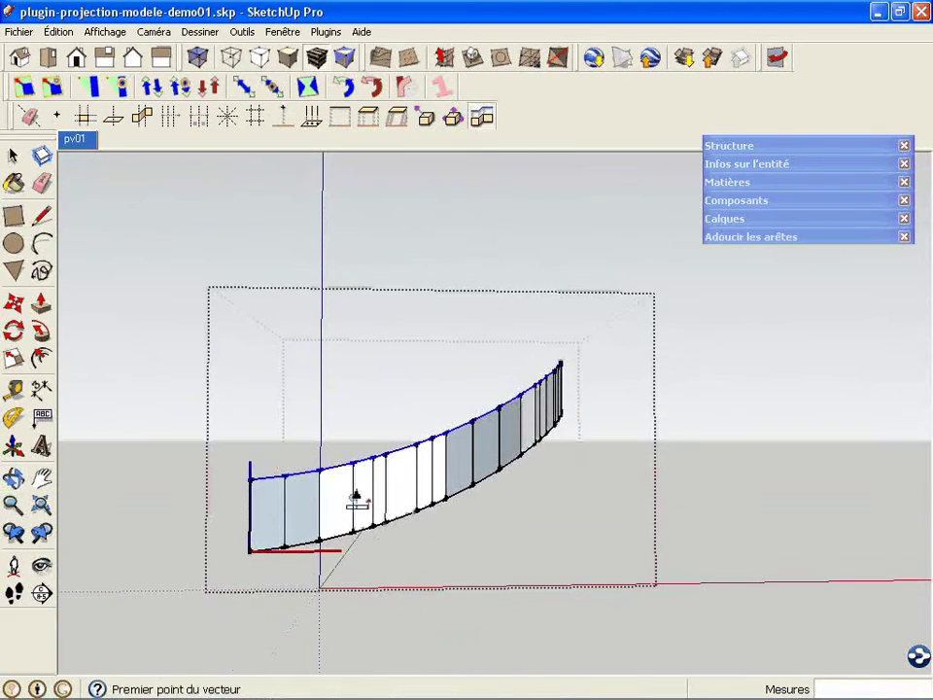
{"action": "key", "text": "space"}
{"action": "left_click", "coordinate": [771, 475]}
{"action": "mouse_move", "coordinate": [393, 443]}
{"action": "middle_mouse_down"}
{"action": "mouse_move", "coordinate": [676, 458]}
{"action": "mouse_move", "coordinate": [364, 525]}
{"action": "middle_mouse_up"}
{"action": "middle_click_drag", "start_coordinate": [155, 516], "coordinate": [421, 499]}
{"action": "middle_click_drag", "start_coordinate": [495, 398], "coordinate": [583, 449]}
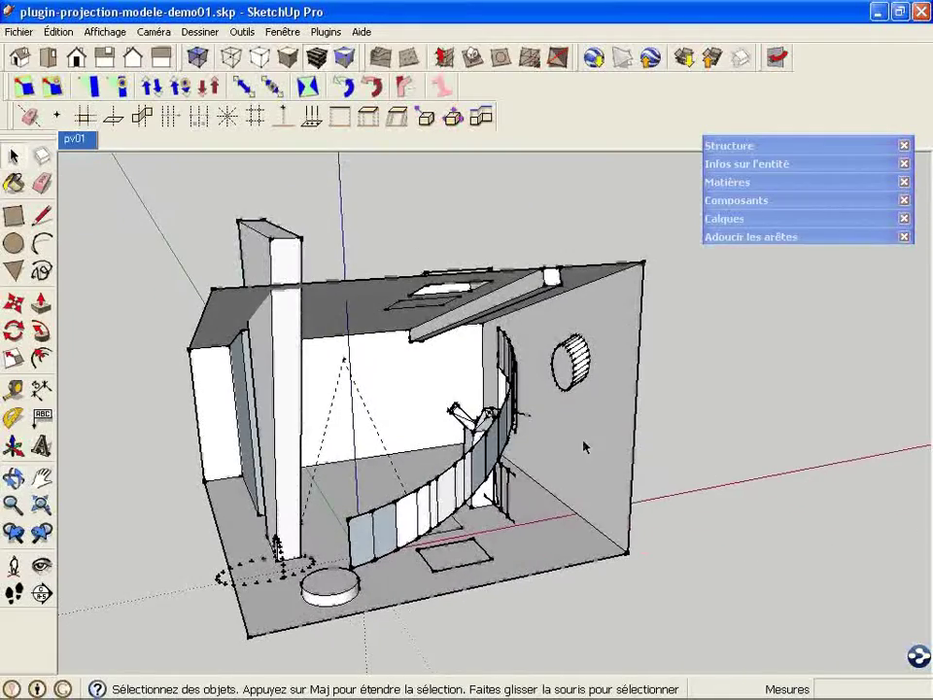